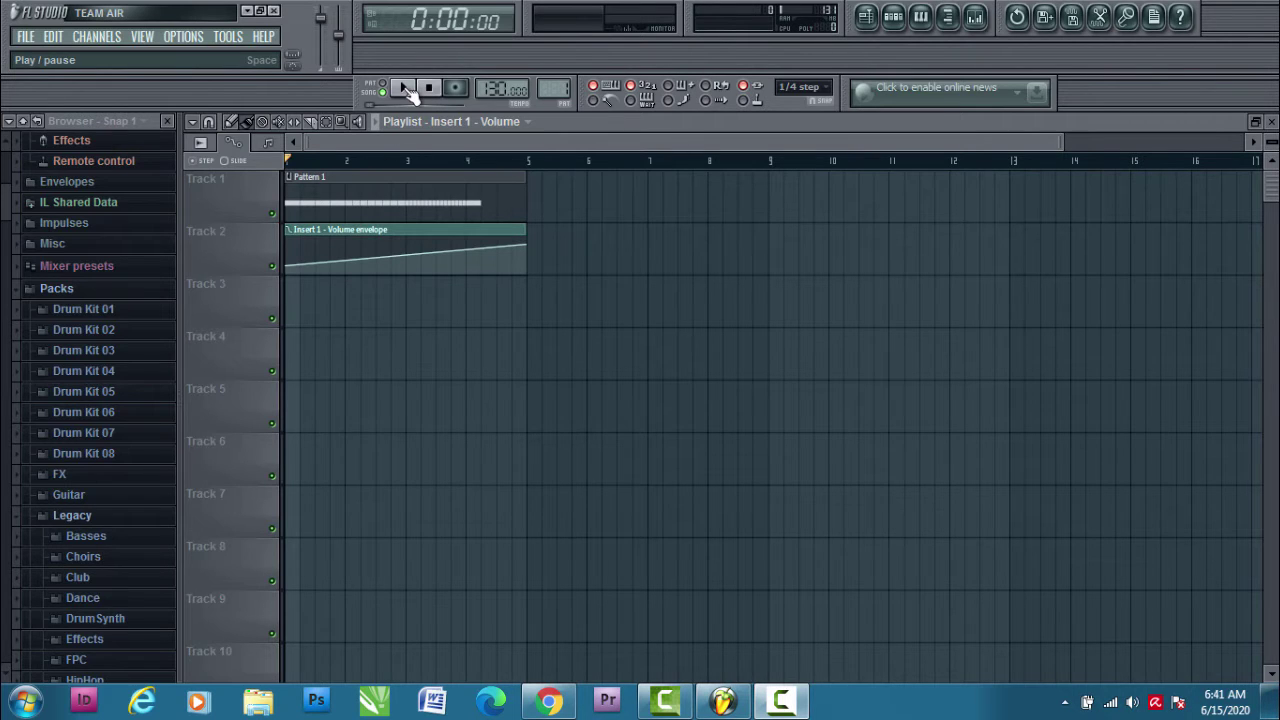
- Play the song with its volume automation and return the playhead from around bar 3 to the start of the playlist
click(406, 89)
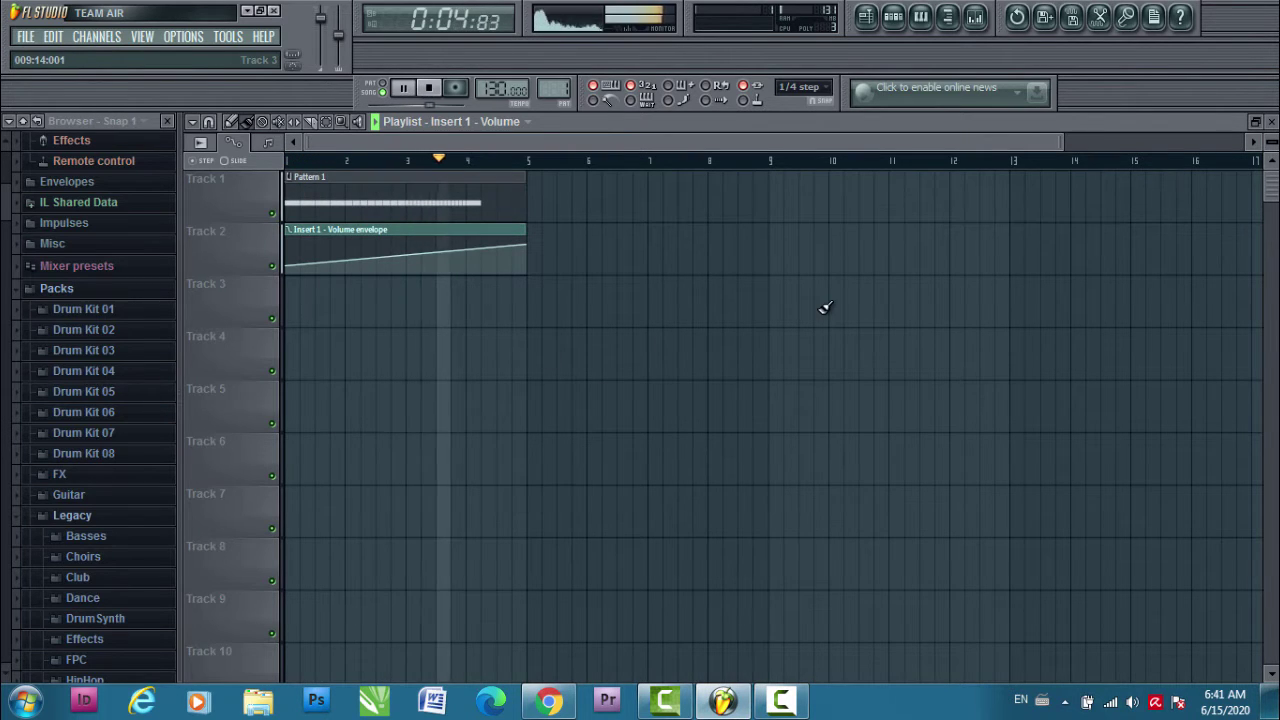
key(space)
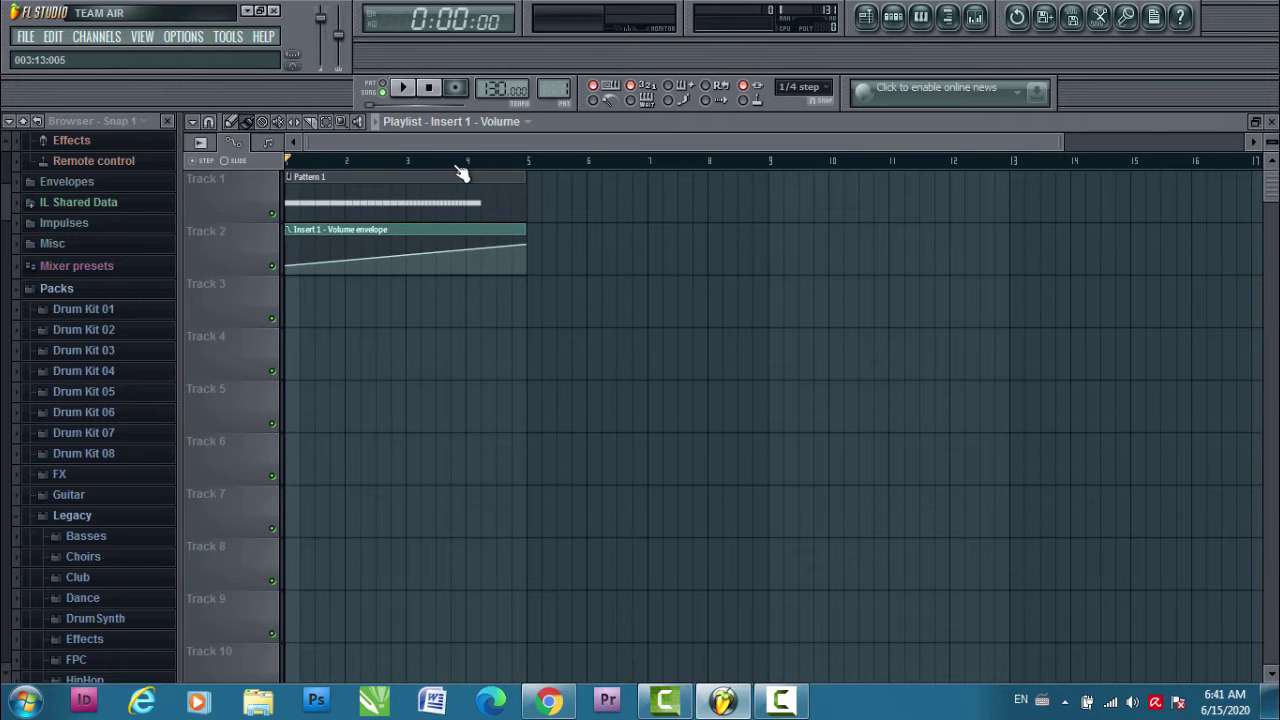
drag(462, 170, 405, 161)
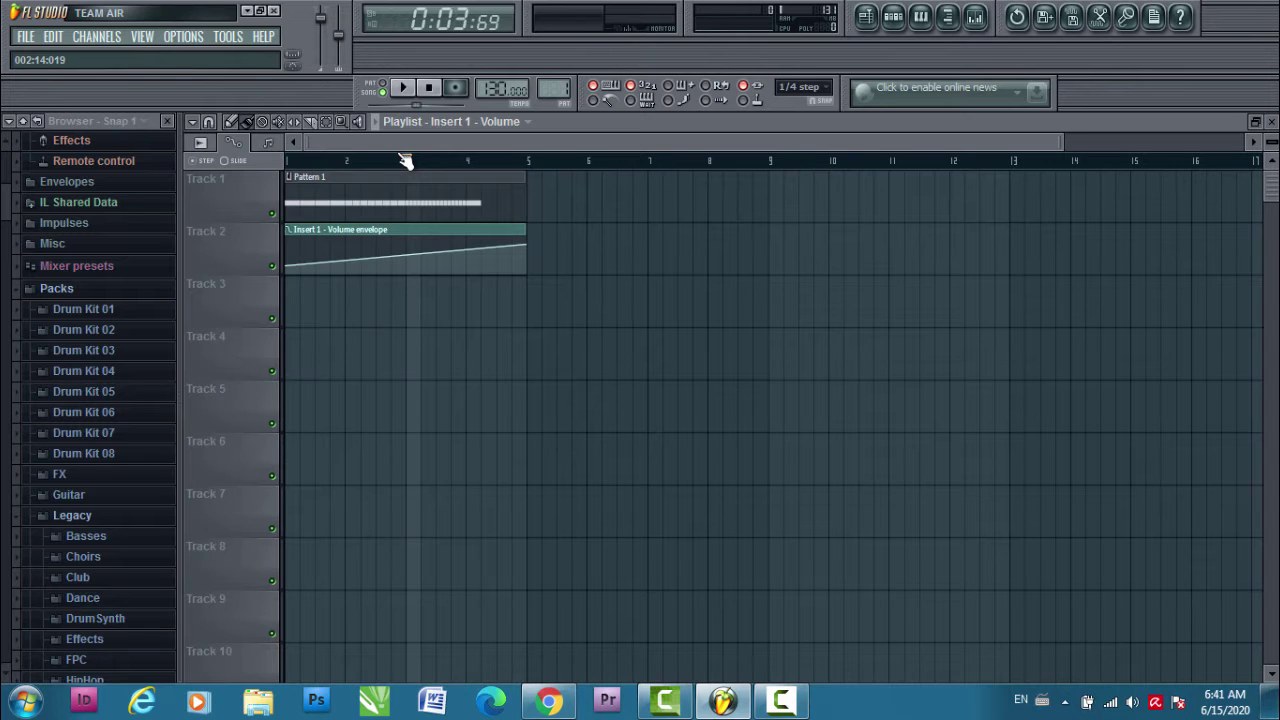
click(977, 18)
drag(407, 163, 223, 189)
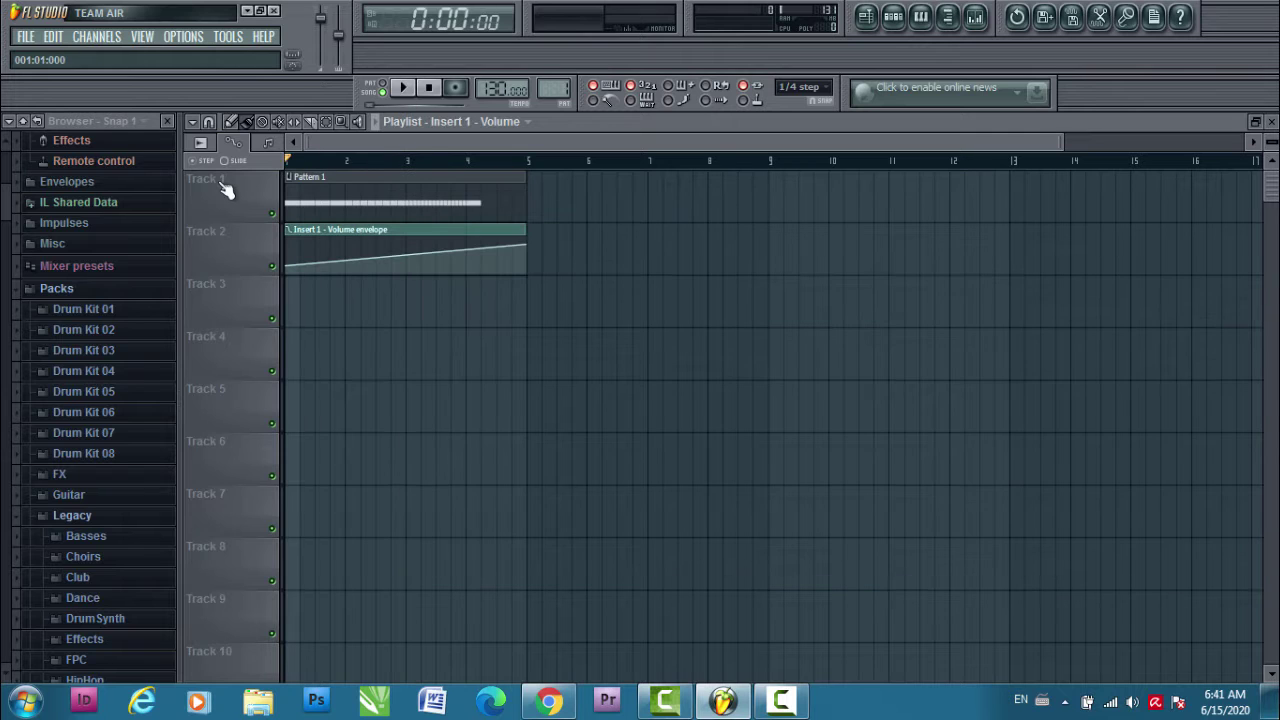
- Play the song with the mixer open and watch how the automation moves the Insert 1 volume fader
click(977, 18)
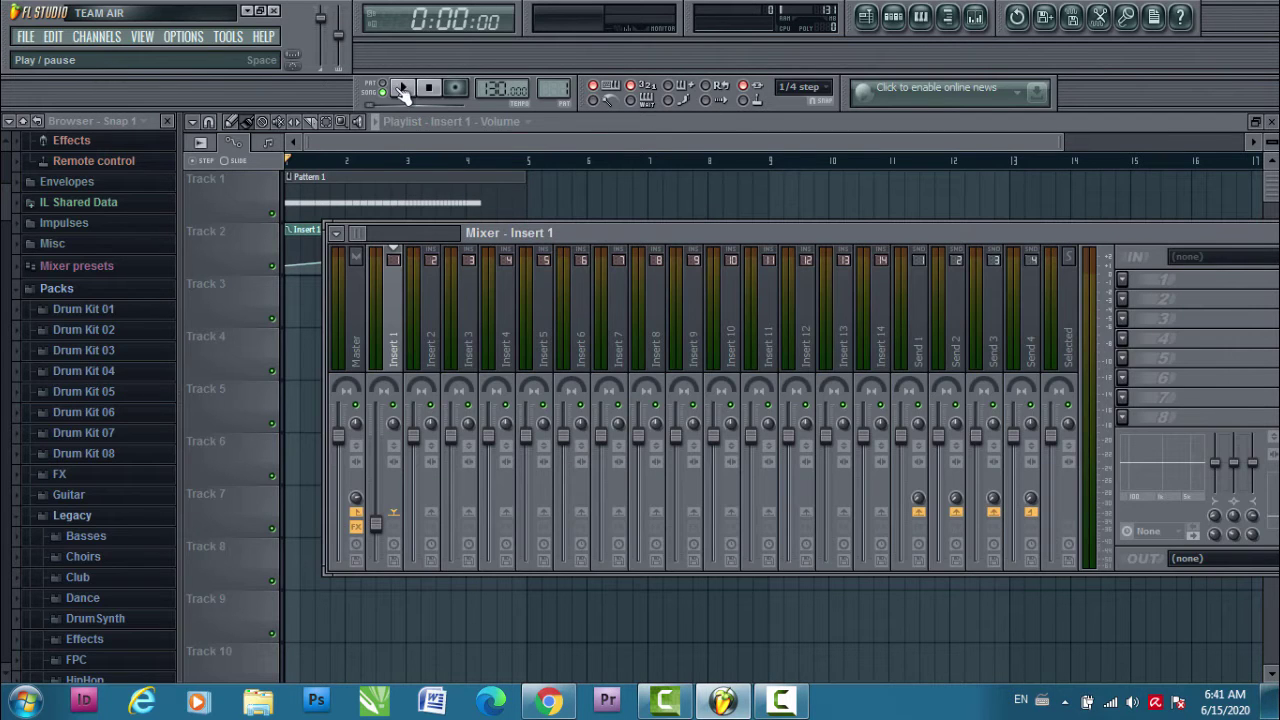
click(400, 90)
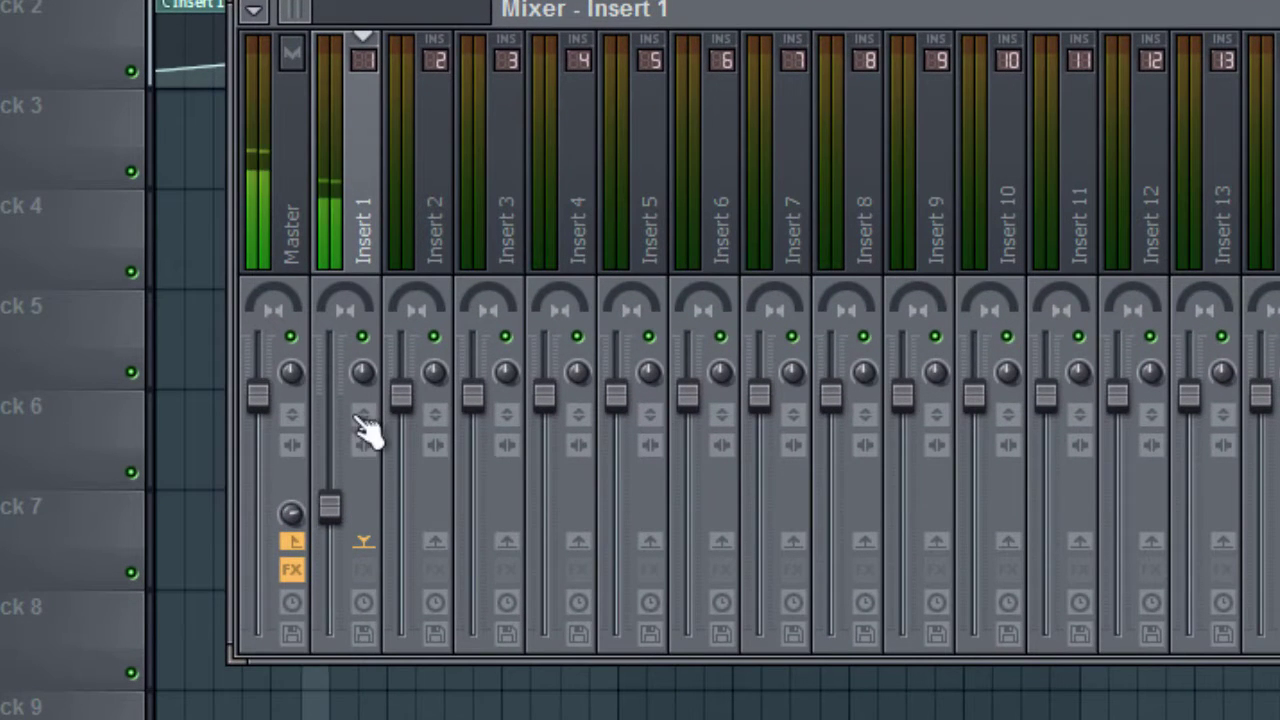
scroll(337, 486, up, 3)
scroll(362, 553, up, 3)
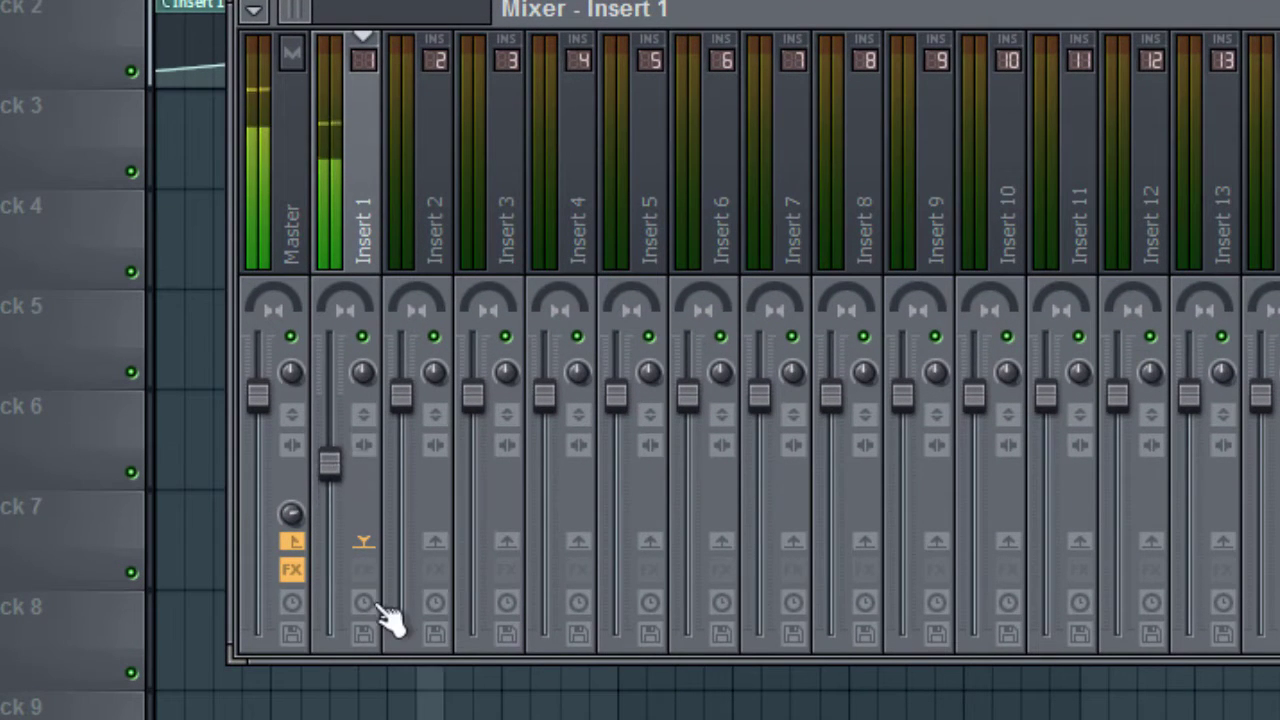
scroll(343, 520, up, 2)
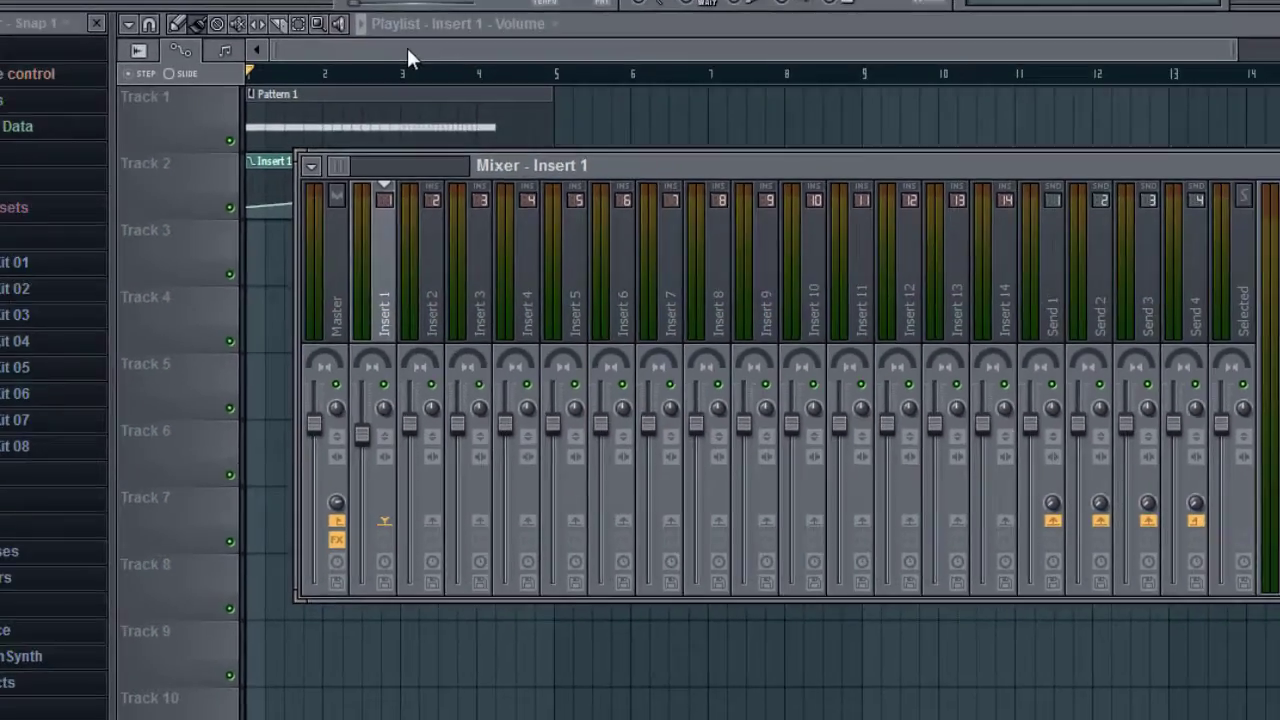
key(F9)
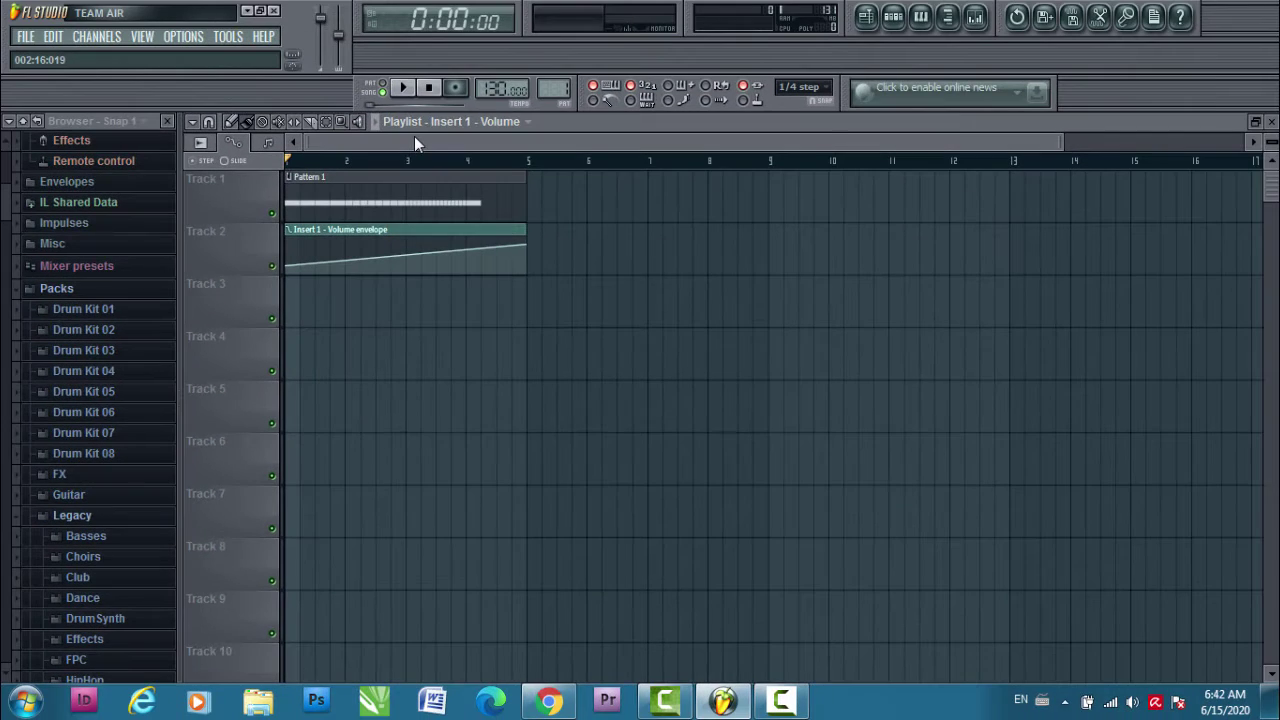
- Delete every Insert 1 volume envelope clip from Track 2 of the playlist
mouse_move(397, 251)
click(552, 244)
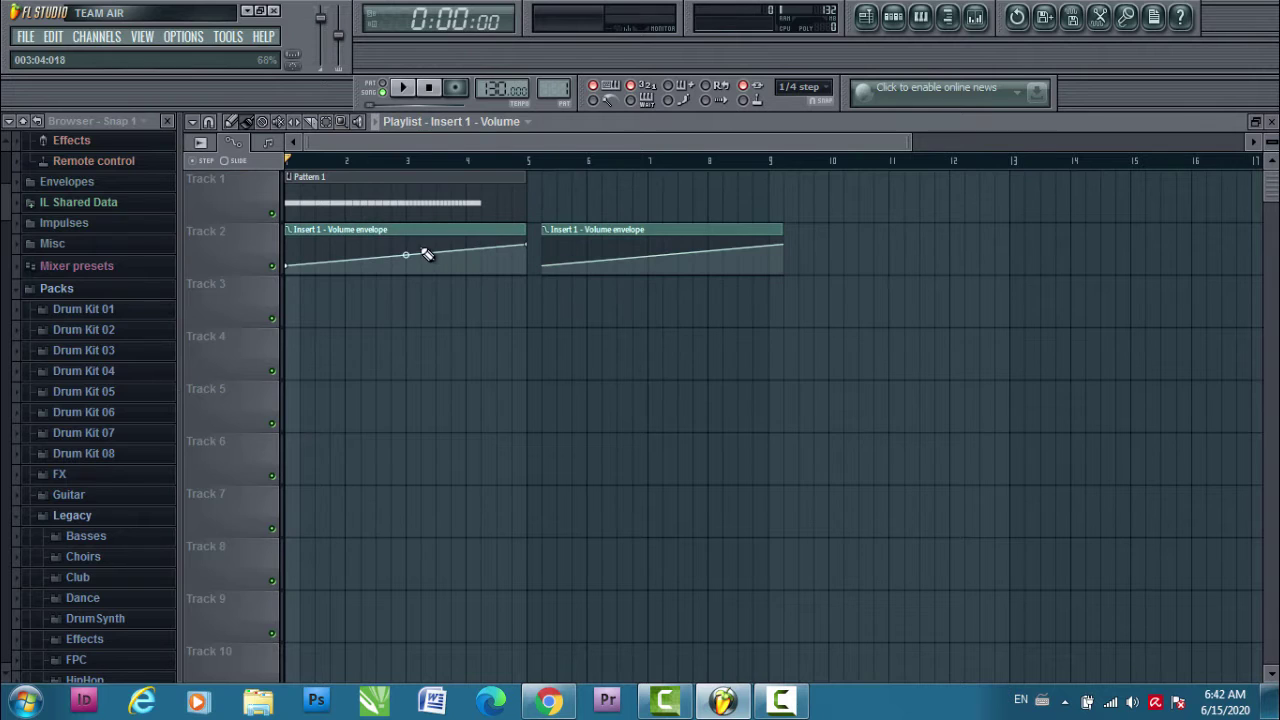
right_click(463, 229)
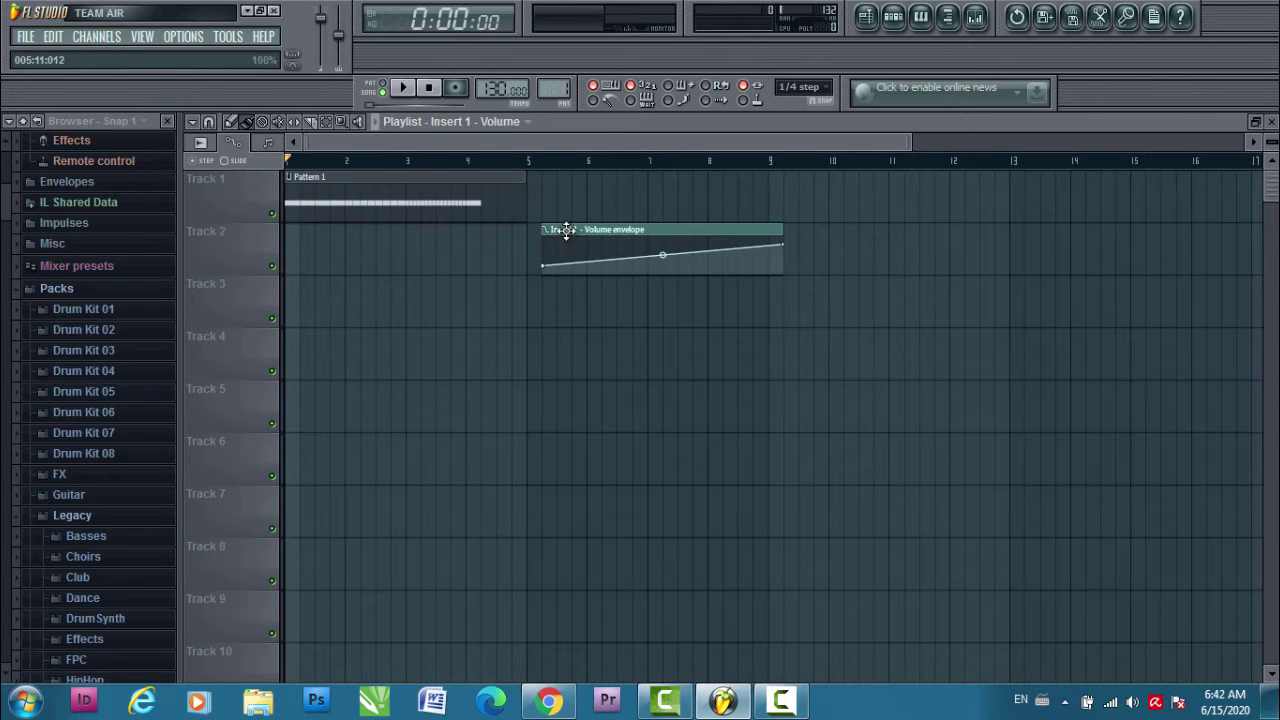
right_click(566, 231)
- Play the pattern without automation while watching the Insert 1 levels and fader in the mixer
click(975, 16)
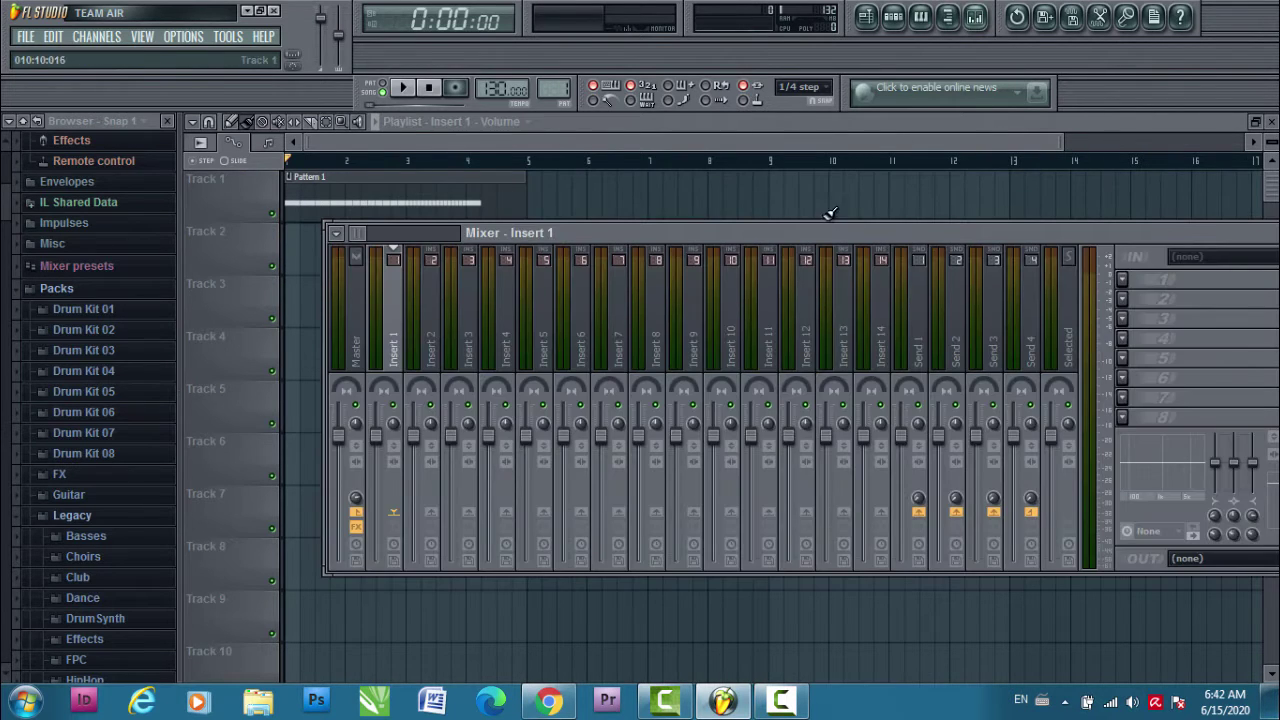
click(403, 88)
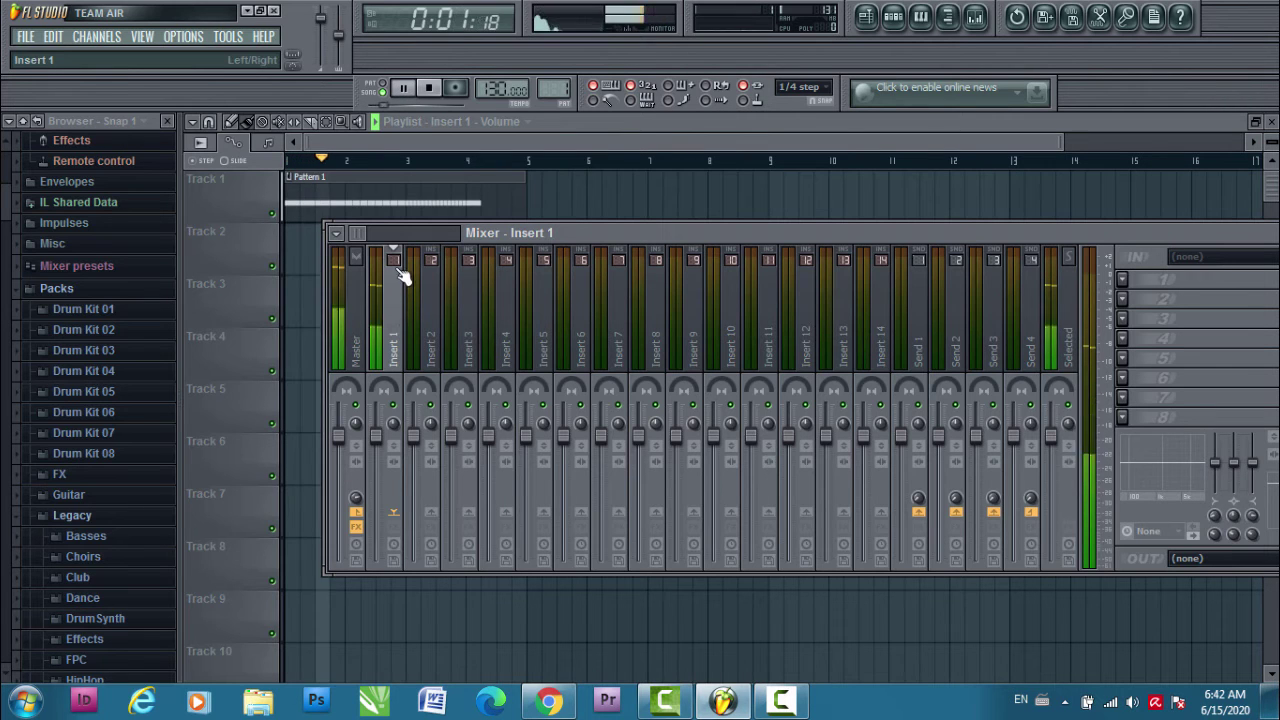
click(430, 88)
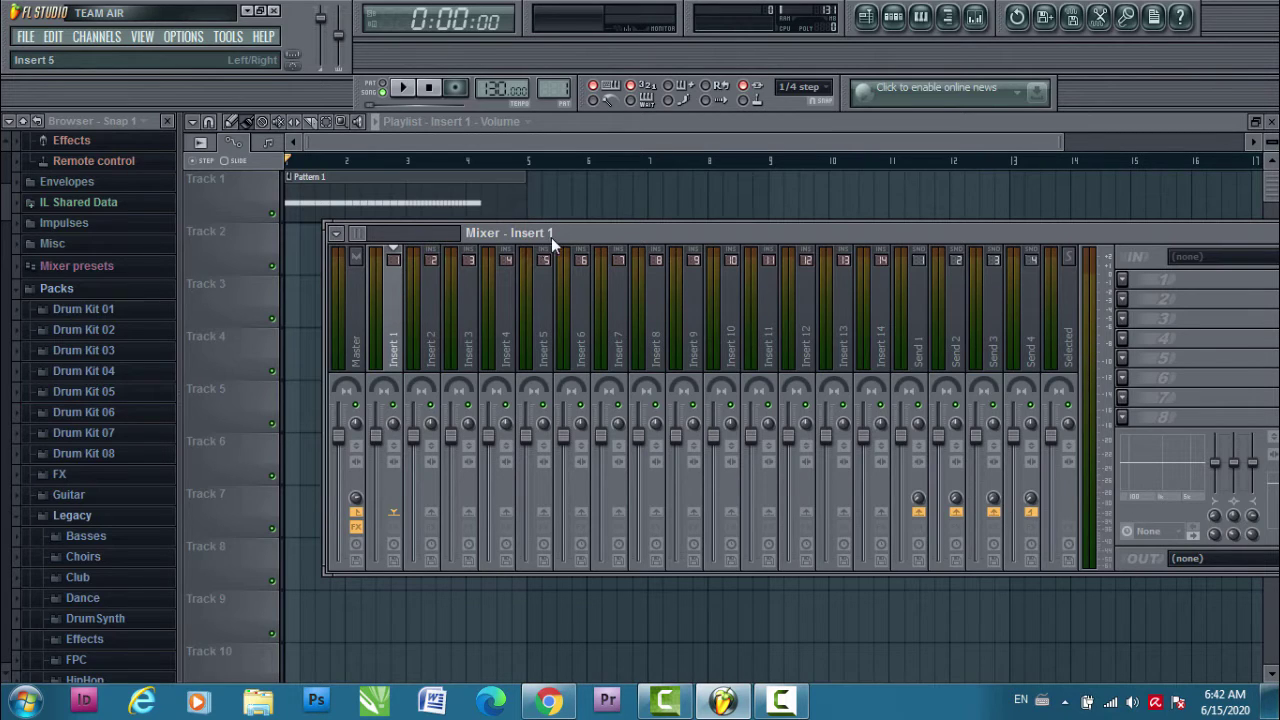
- Lower the Insert 1 volume fader to about 65% during playback, and reset it to its default after stopping
click(404, 88)
drag(377, 443, 375, 473)
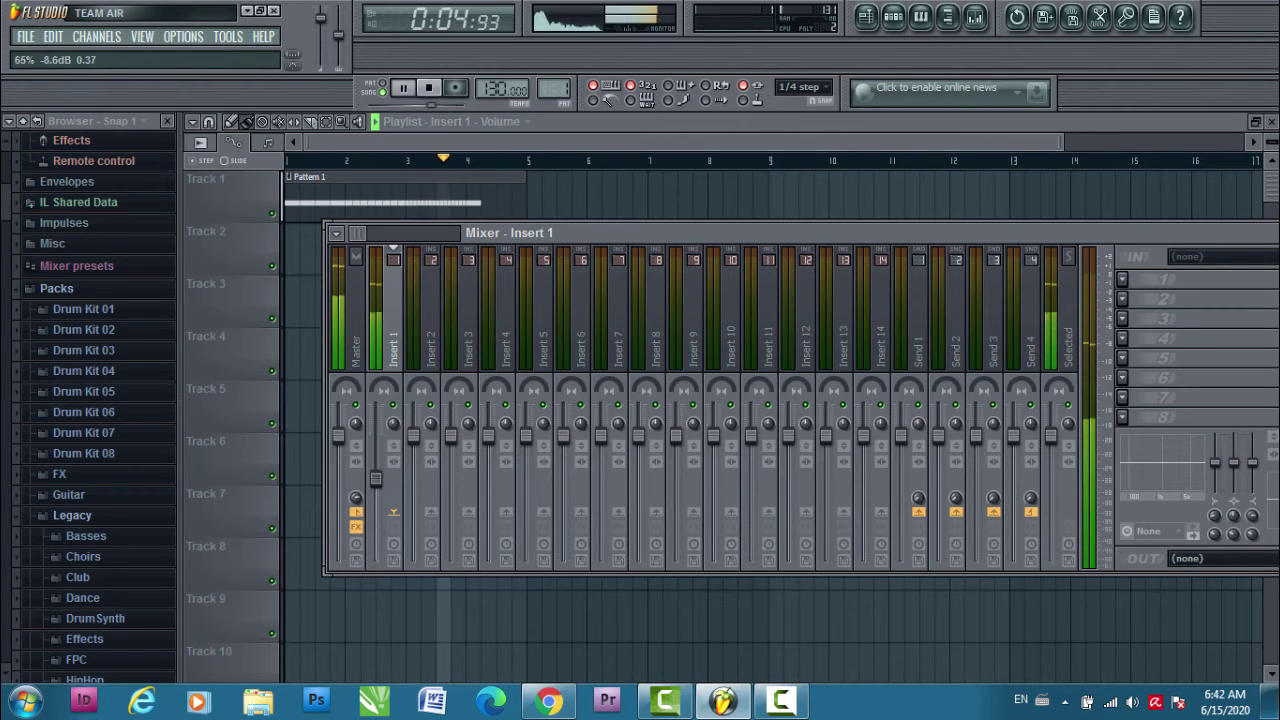
click(431, 88)
right_click(381, 480)
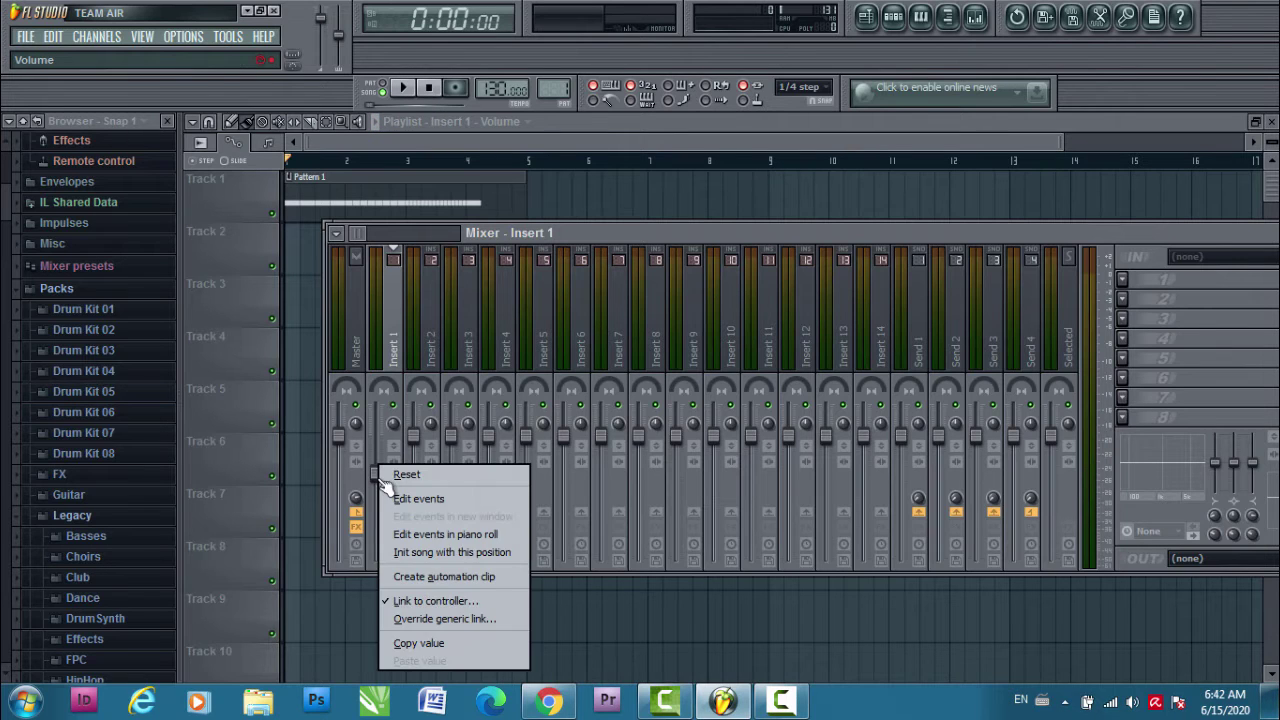
click(392, 473)
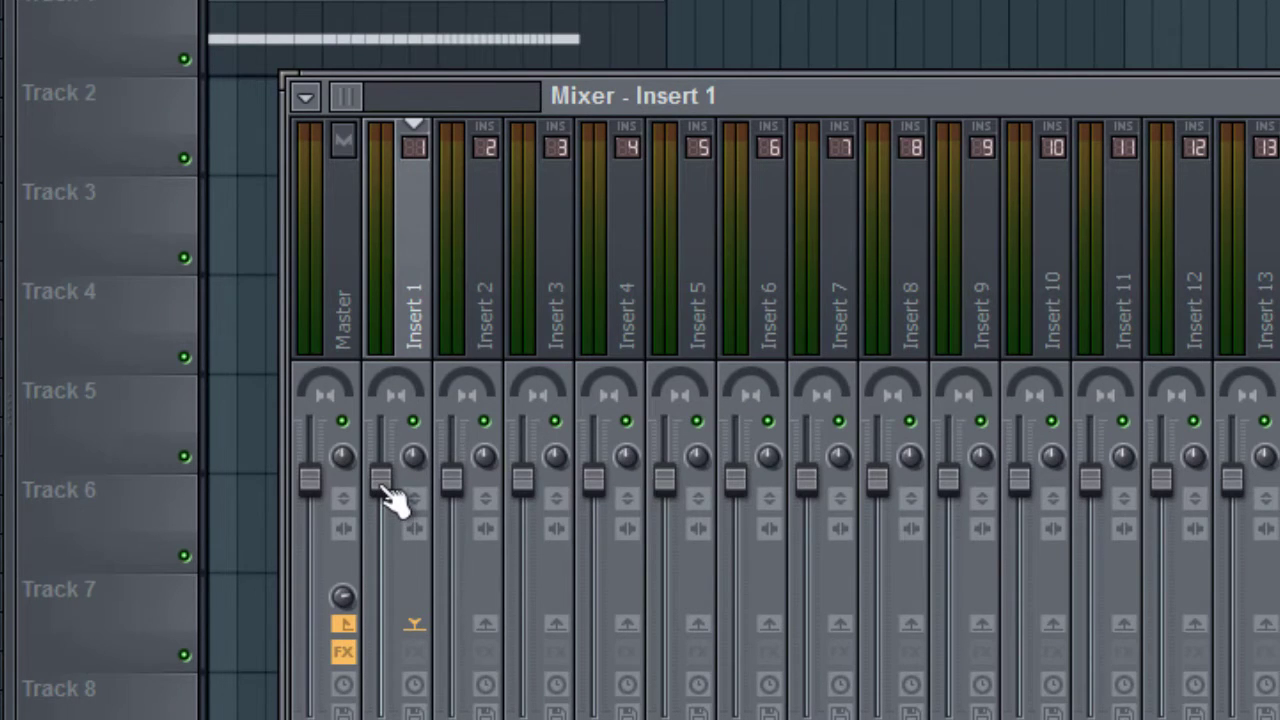
- Create an automation clip for the Insert 1 volume, lower its start point into a rising ramp, and play it back
right_click(392, 500)
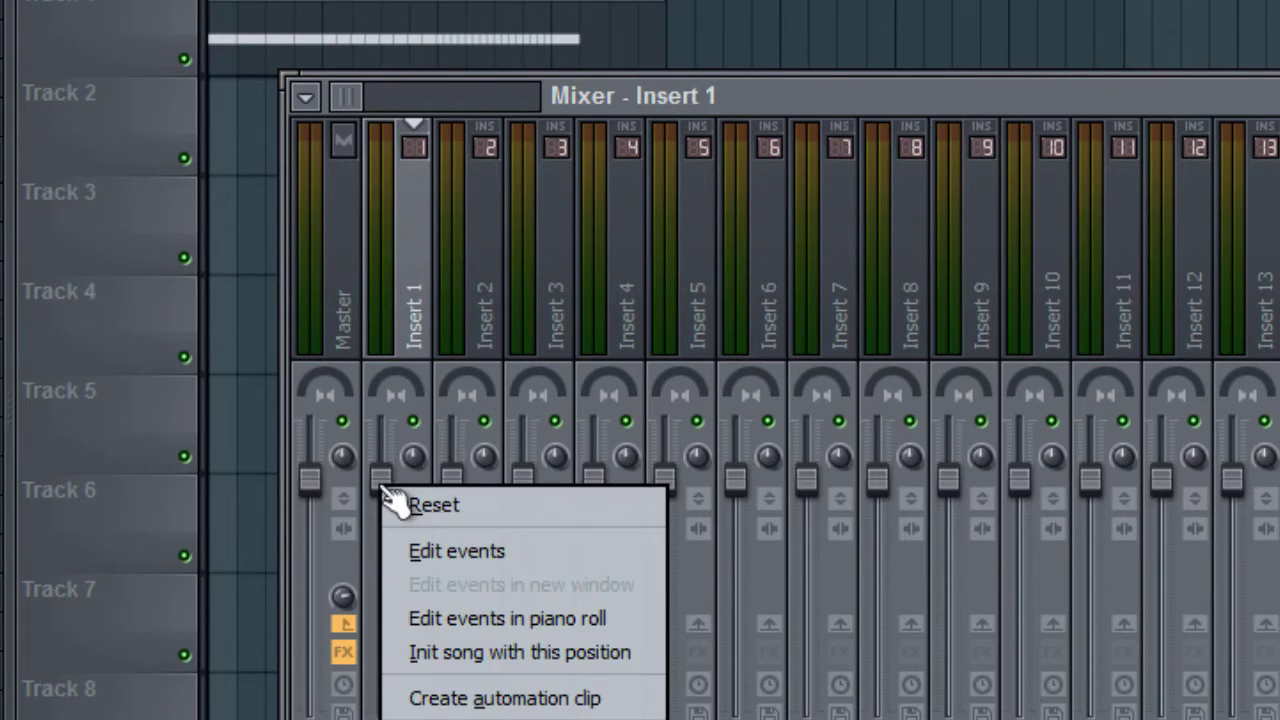
click(455, 698)
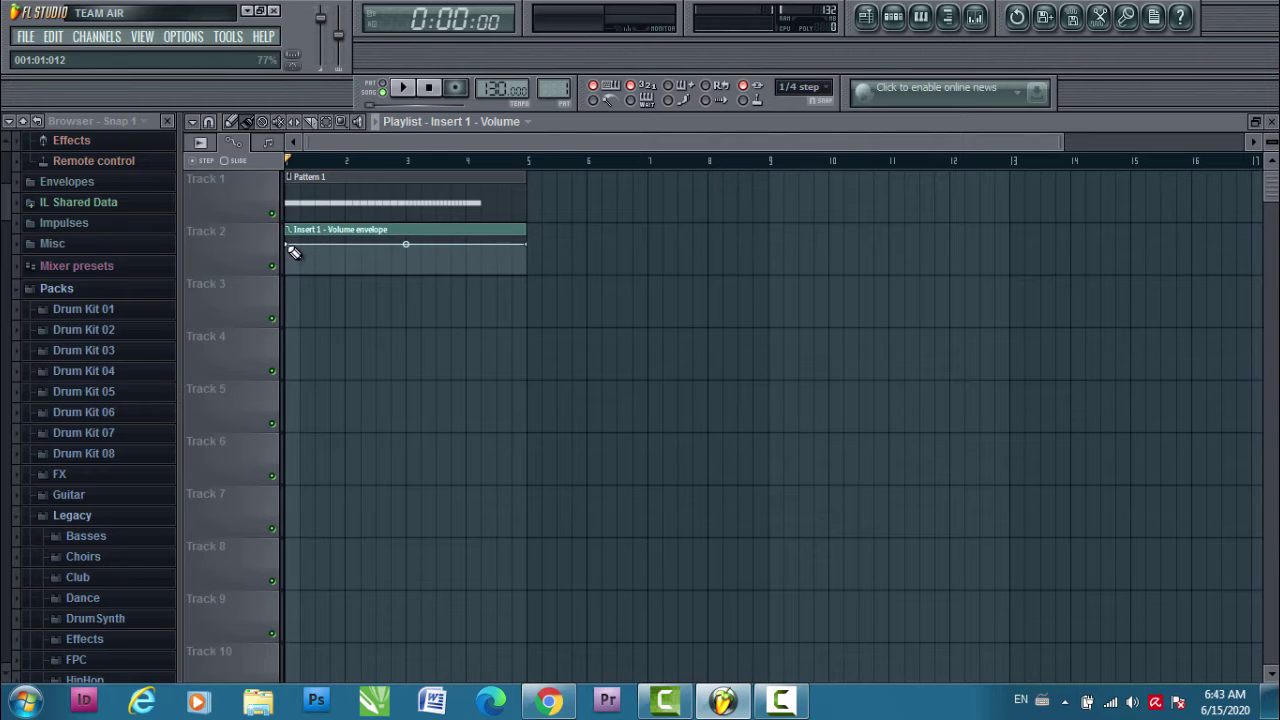
drag(288, 247, 288, 271)
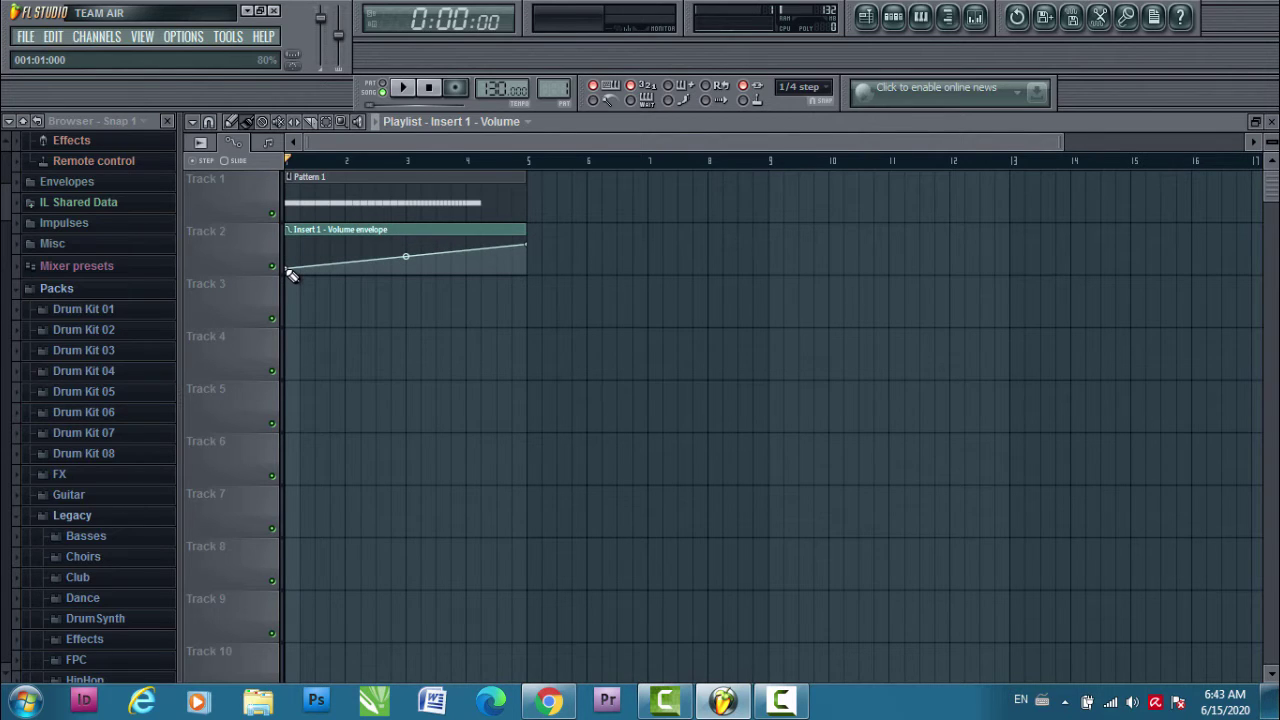
click(401, 92)
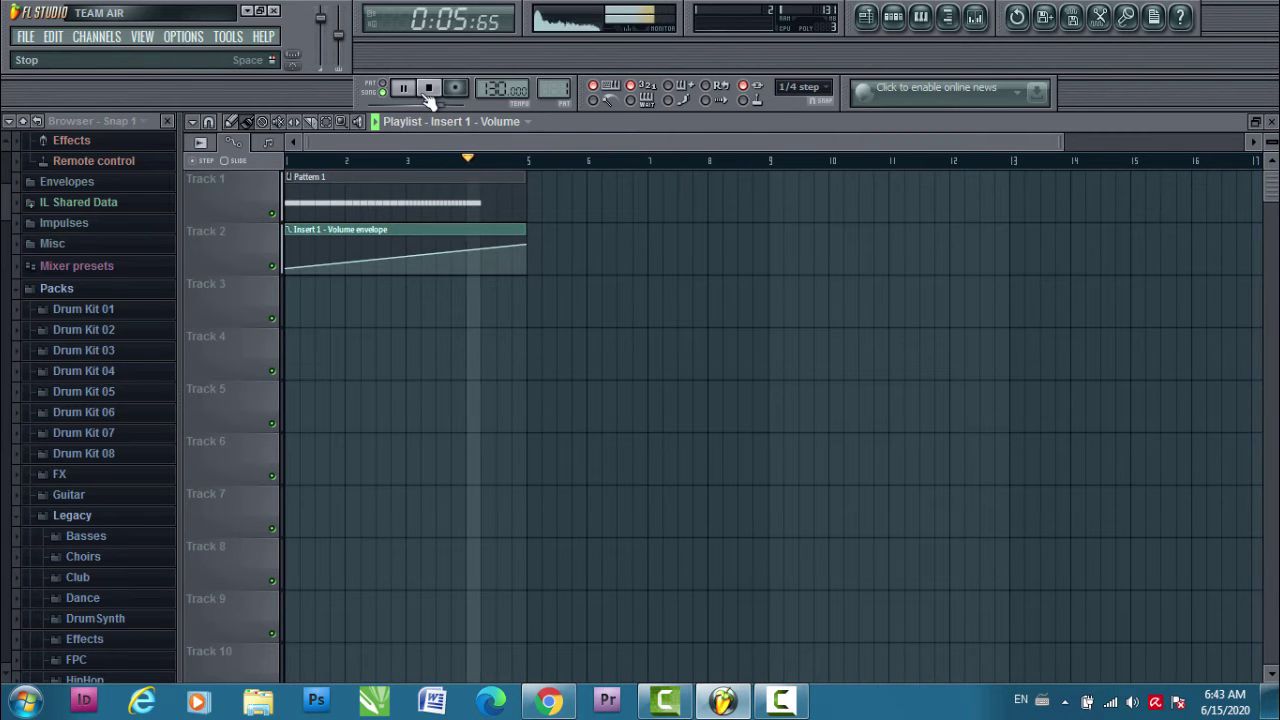
click(428, 90)
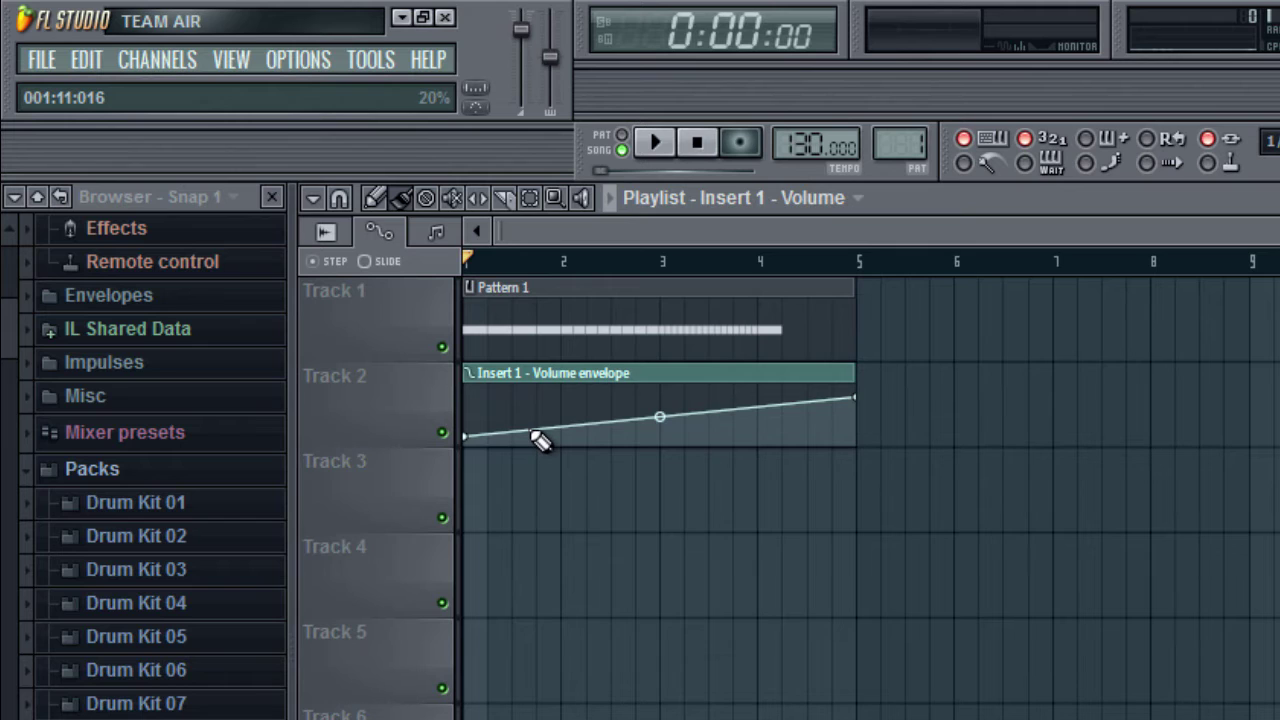
- Add control points along the Insert 1 volume envelope between bars 1 and 4, shaping alternating rises and dips
right_click(535, 431)
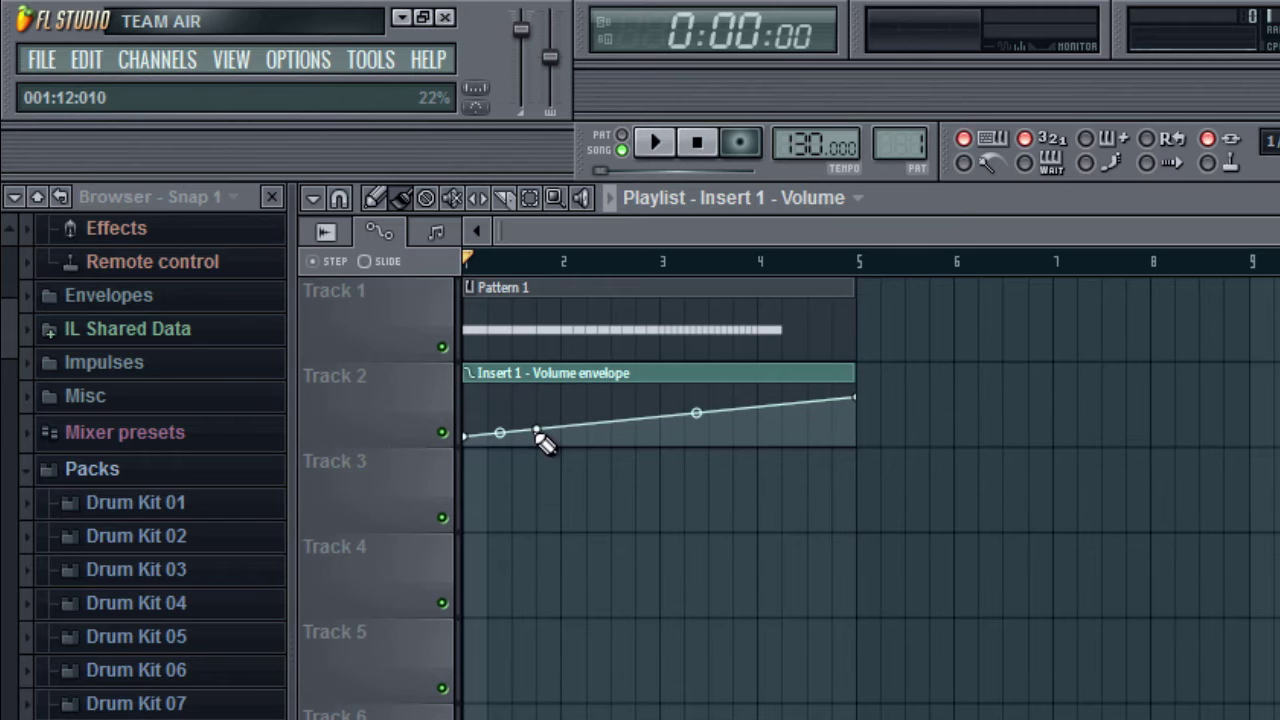
drag(536, 429, 733, 434)
right_click(612, 398)
right_click(620, 412)
right_click(733, 399)
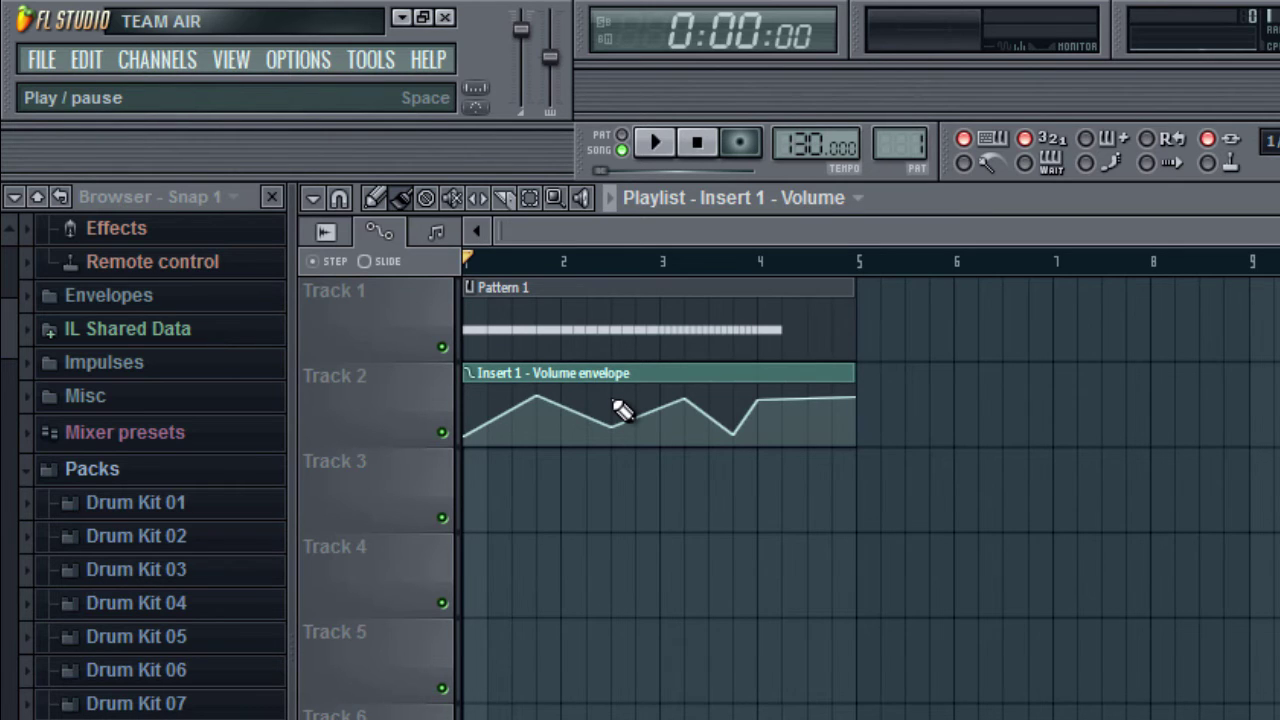
- Play the song with the reshaped envelope, first in the playlist and again while watching the Insert 1 fader in the mixer
key(space)
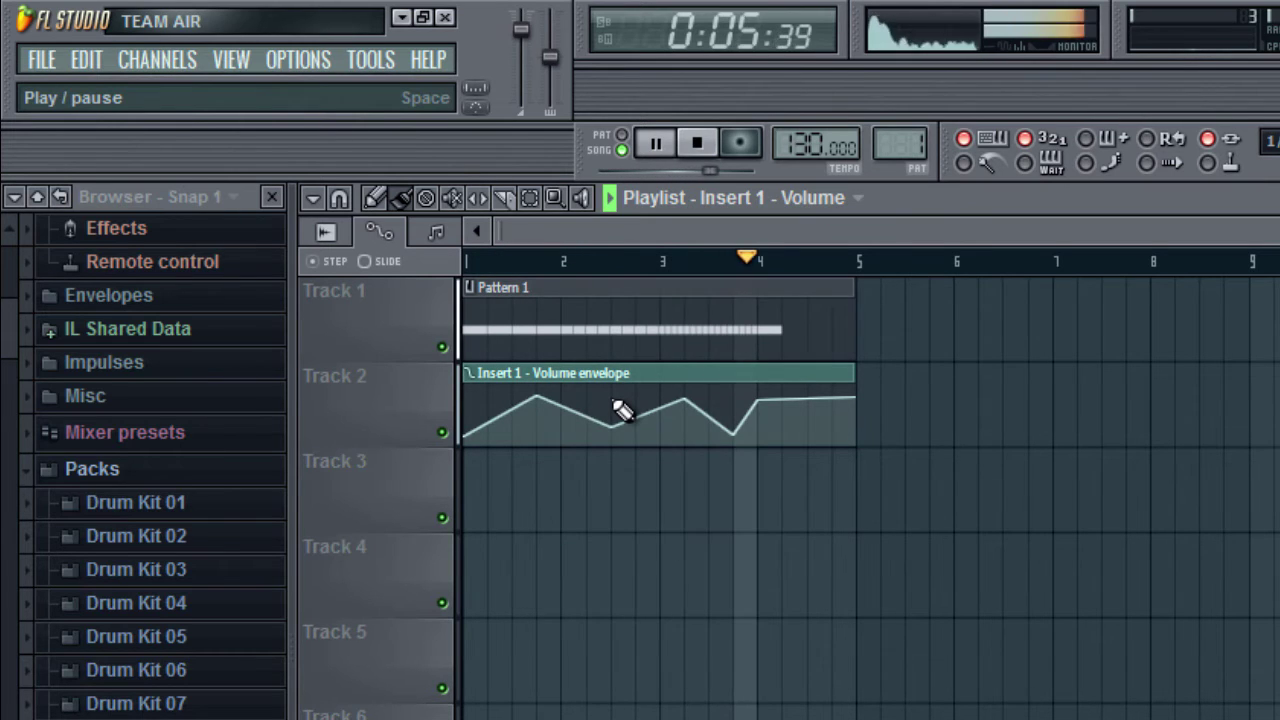
key(space)
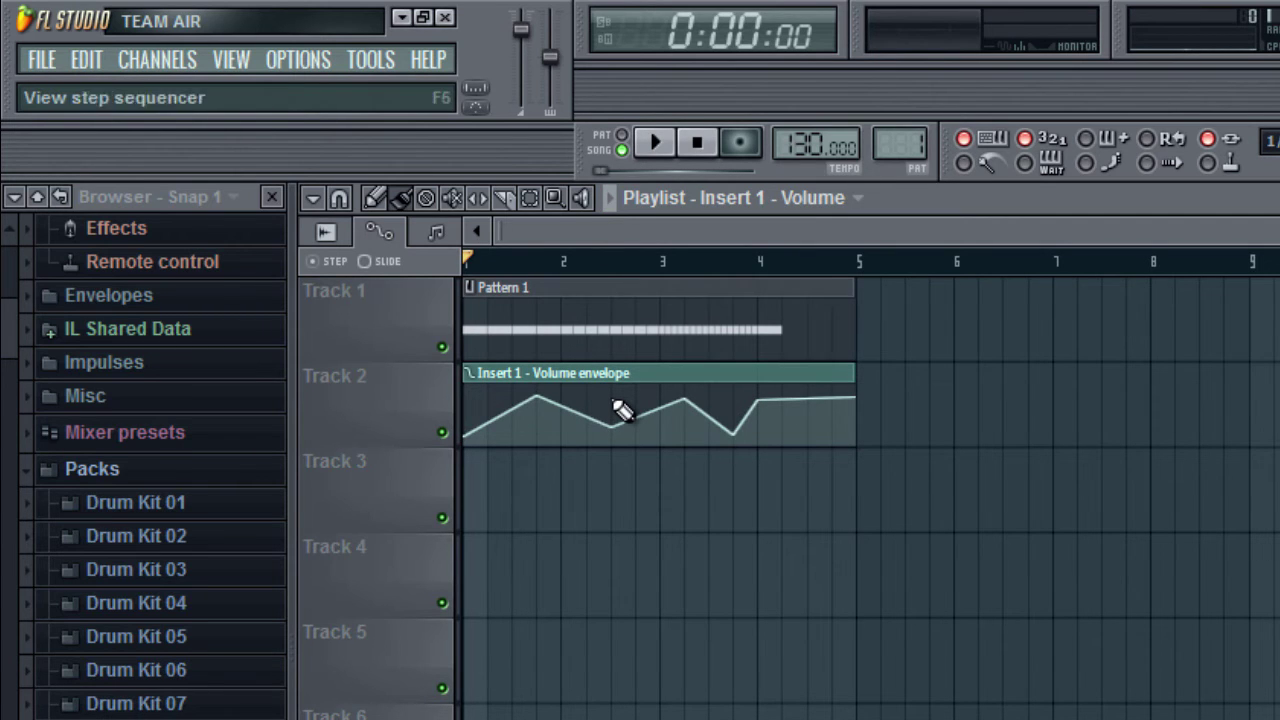
key(F9)
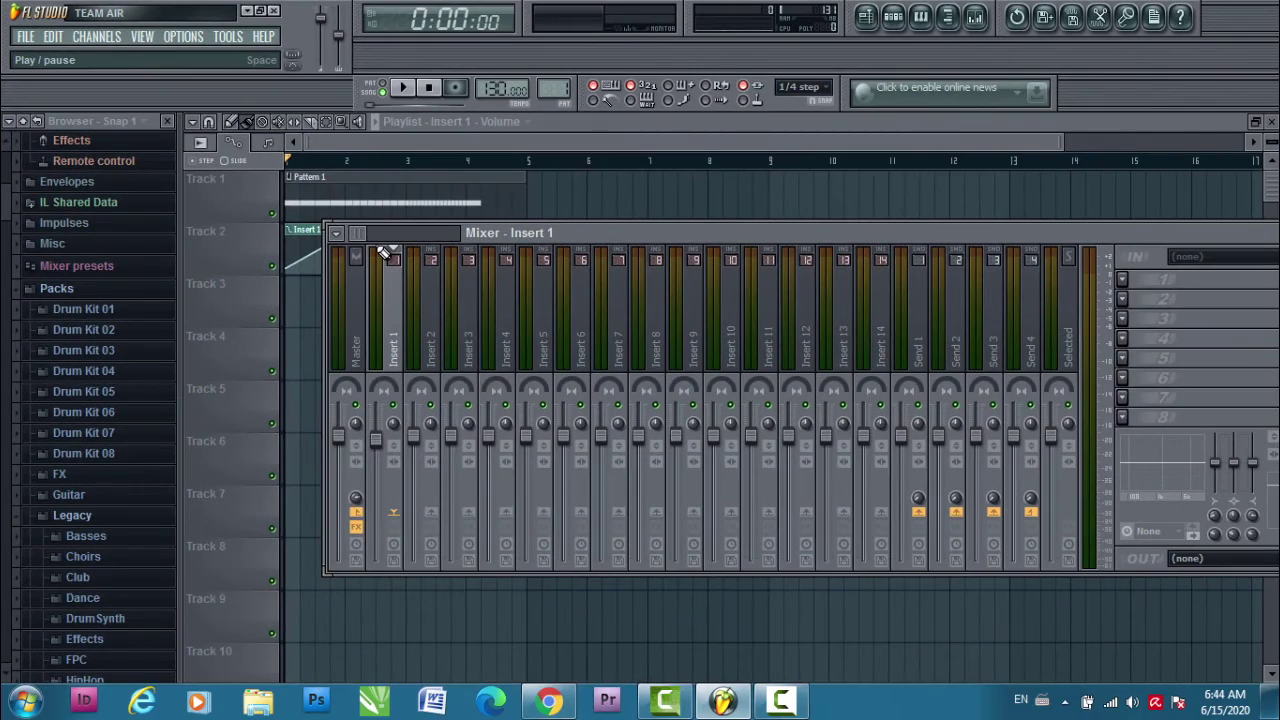
key(space)
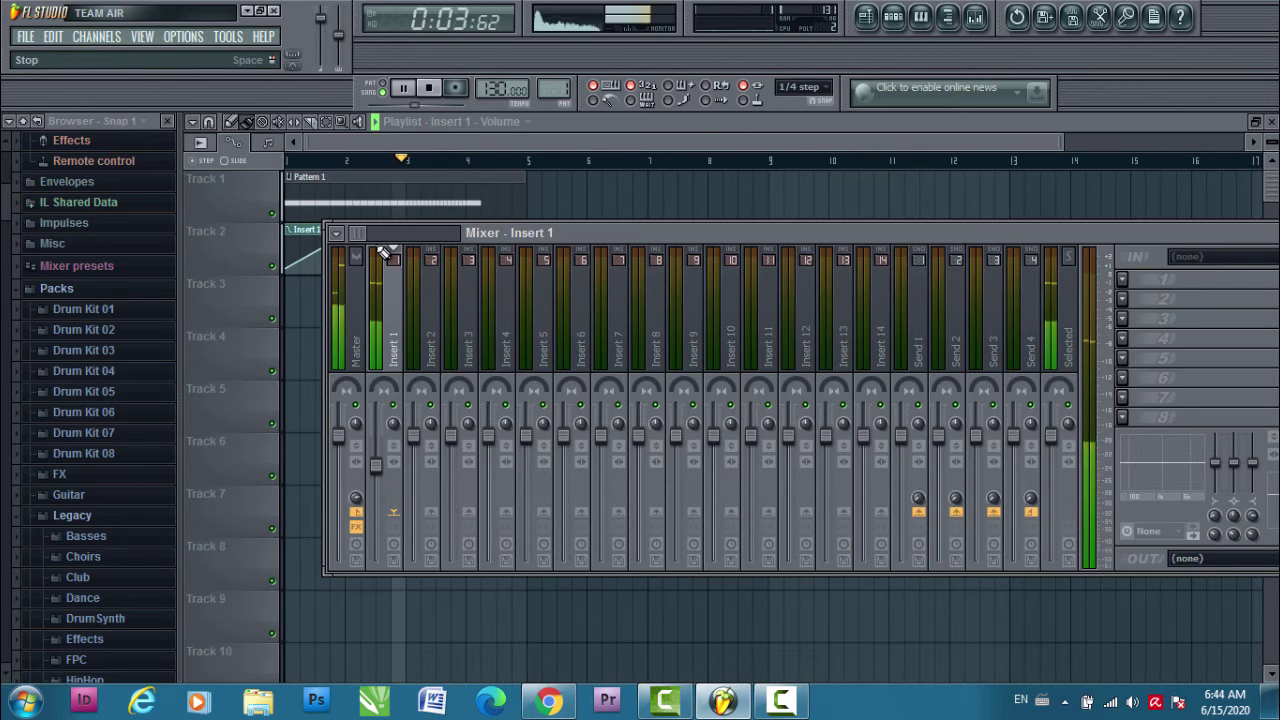
key(space)
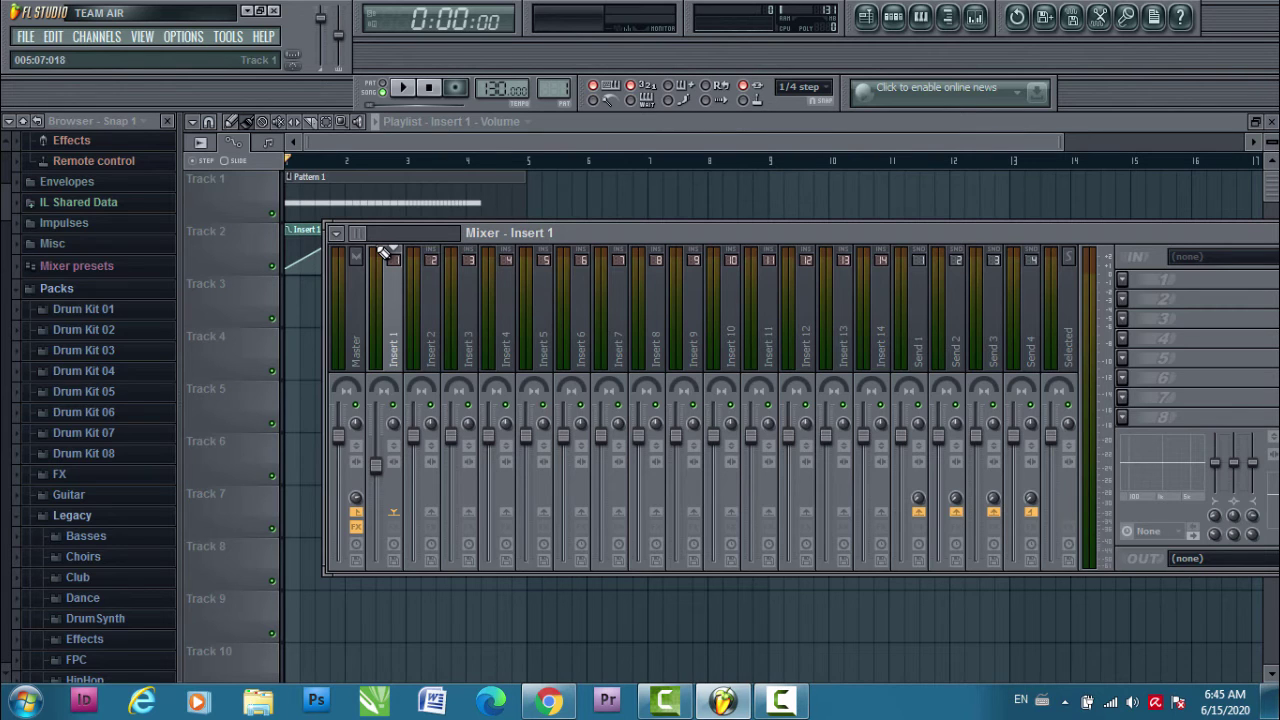
- Delete the reshaped volume envelope clip from Track 2 of the playlist
key(F9)
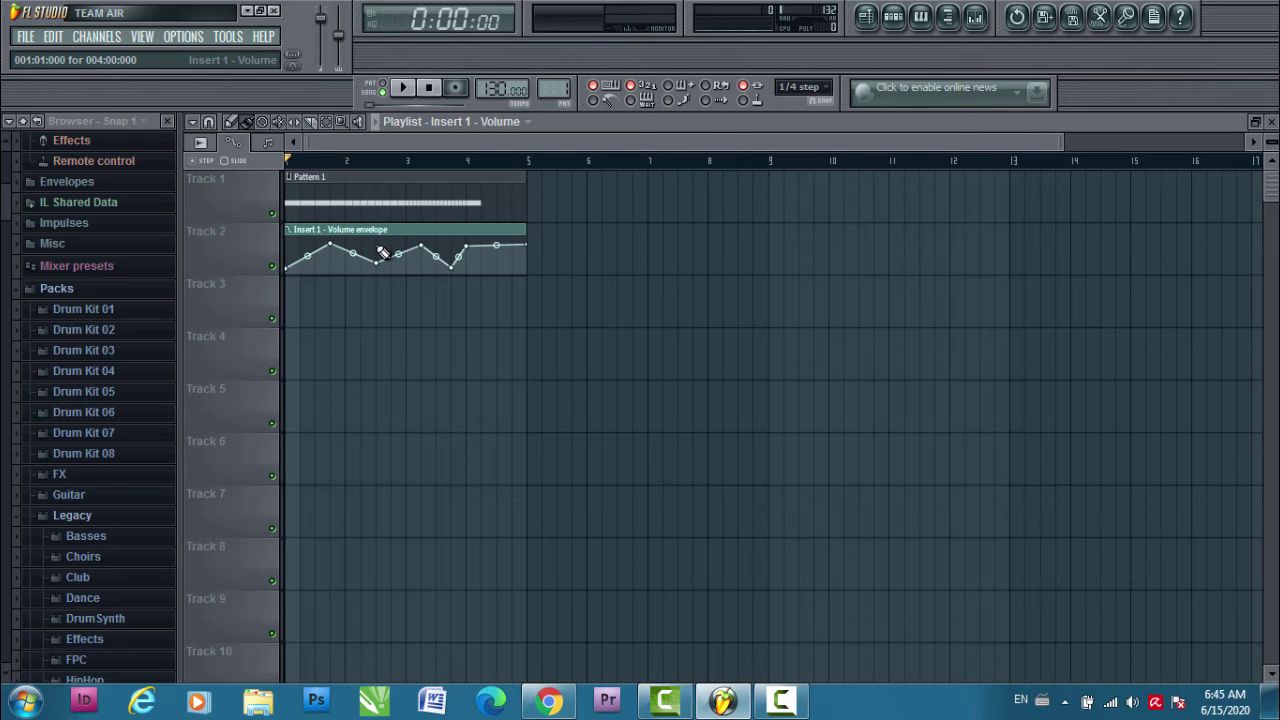
right_click(383, 252)
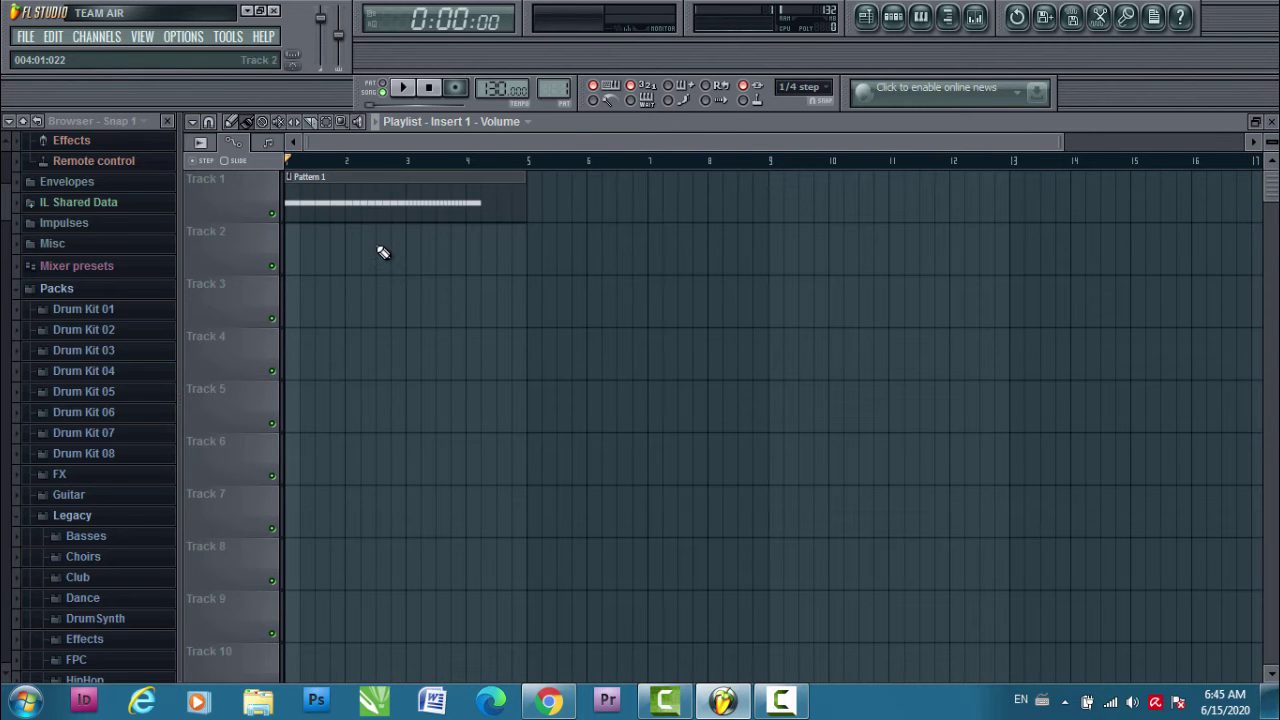
- Load Fruity Reeverb 2 into the first effect slot of Insert 1 and start playback
key(F9)
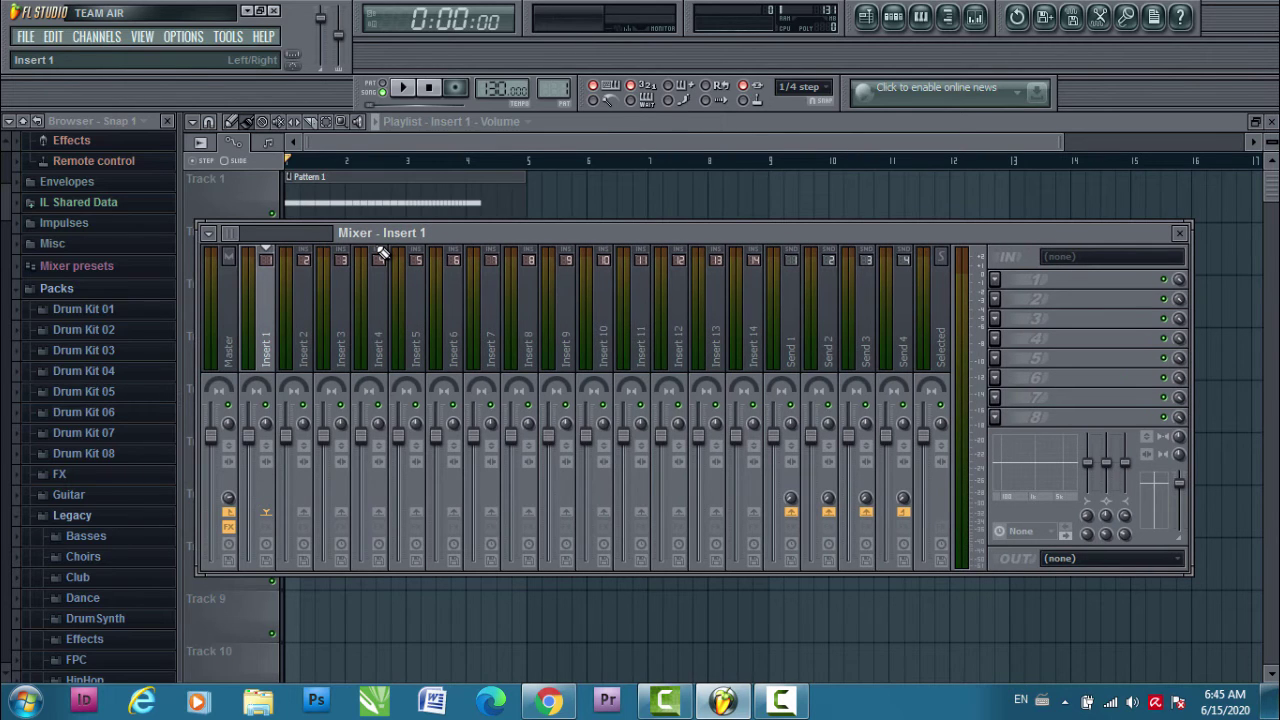
click(995, 279)
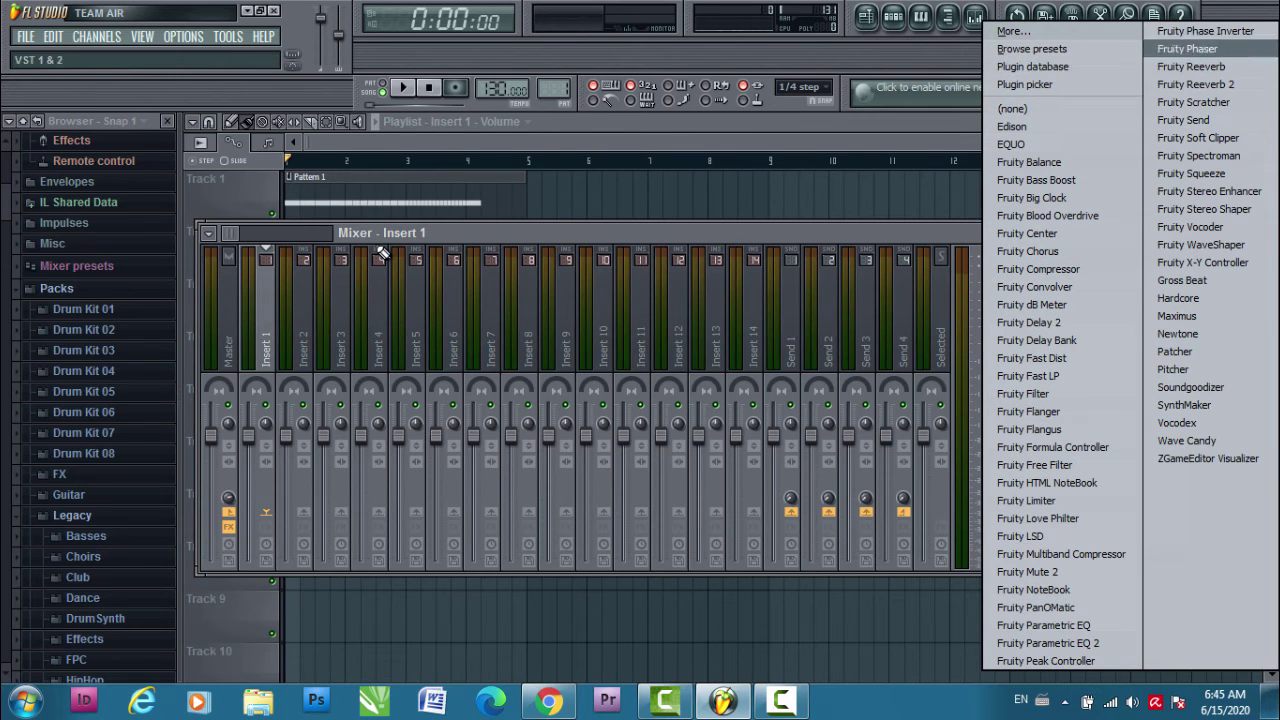
key(Down)
key(Down)
key(Return)
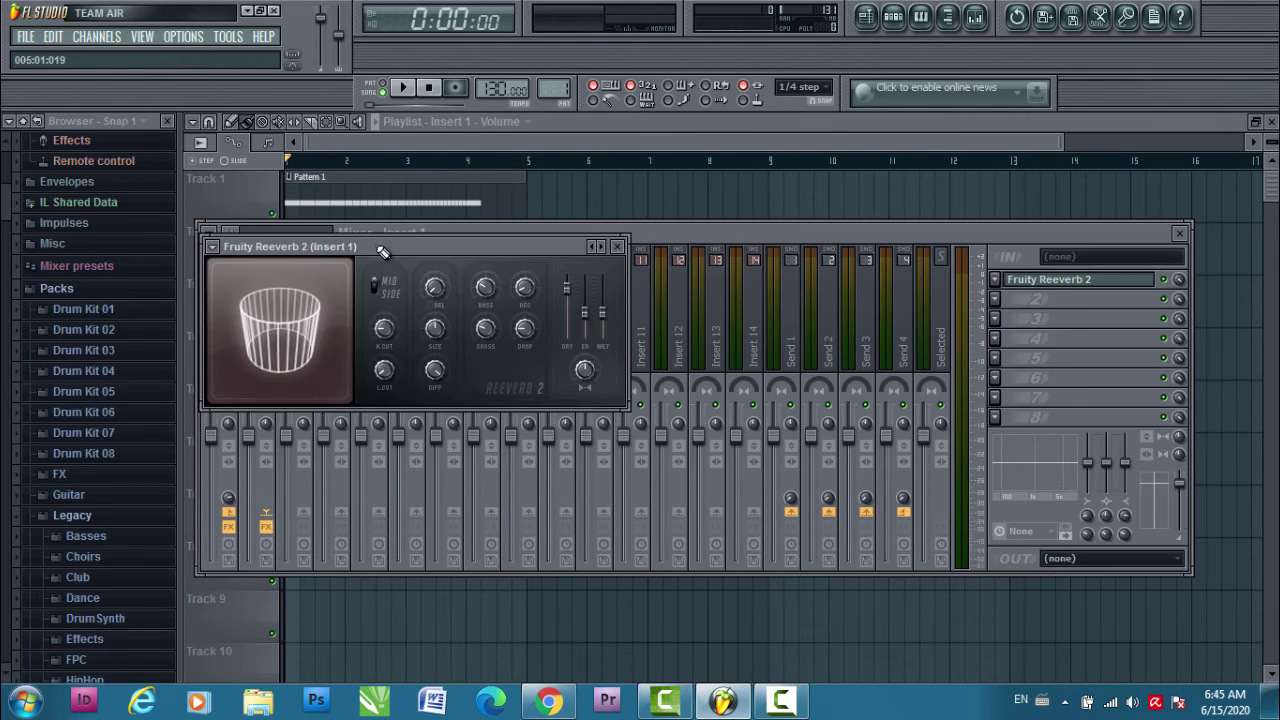
key(space)
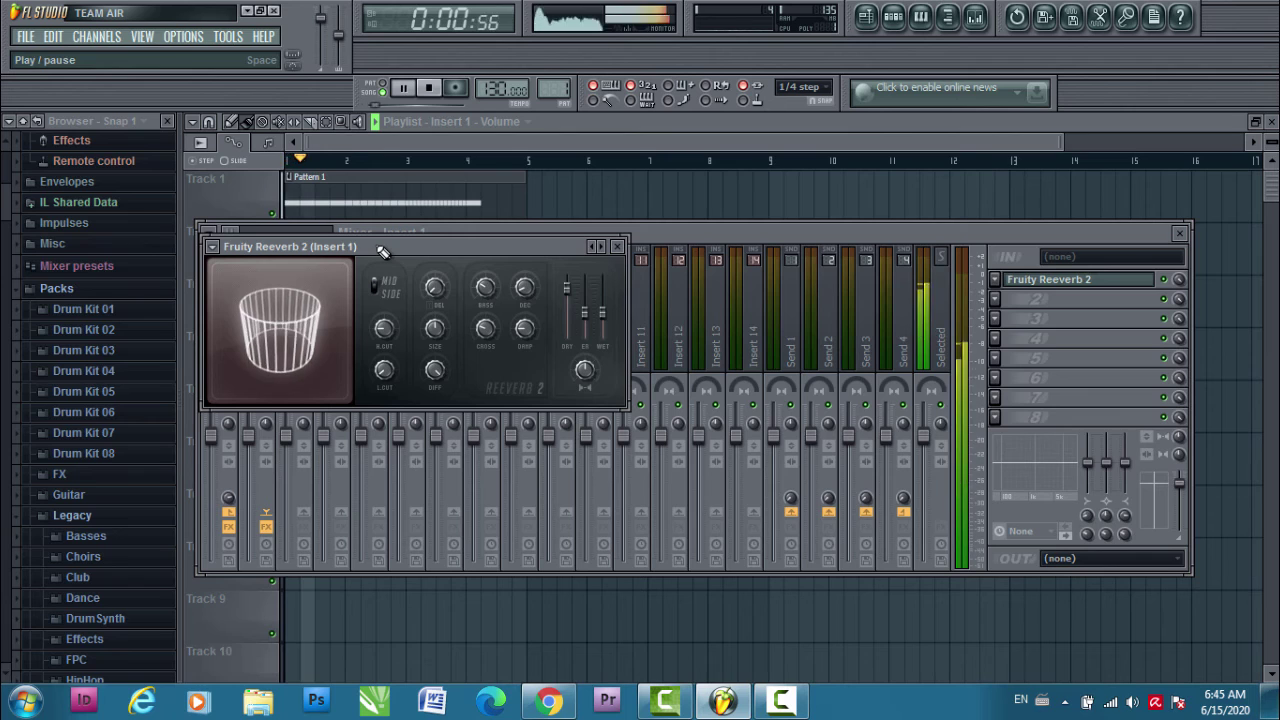
- Finish auditioning the reverb and create an automation clip for the mix level of Fruity Reeverb 2 on Insert 1
key(space)
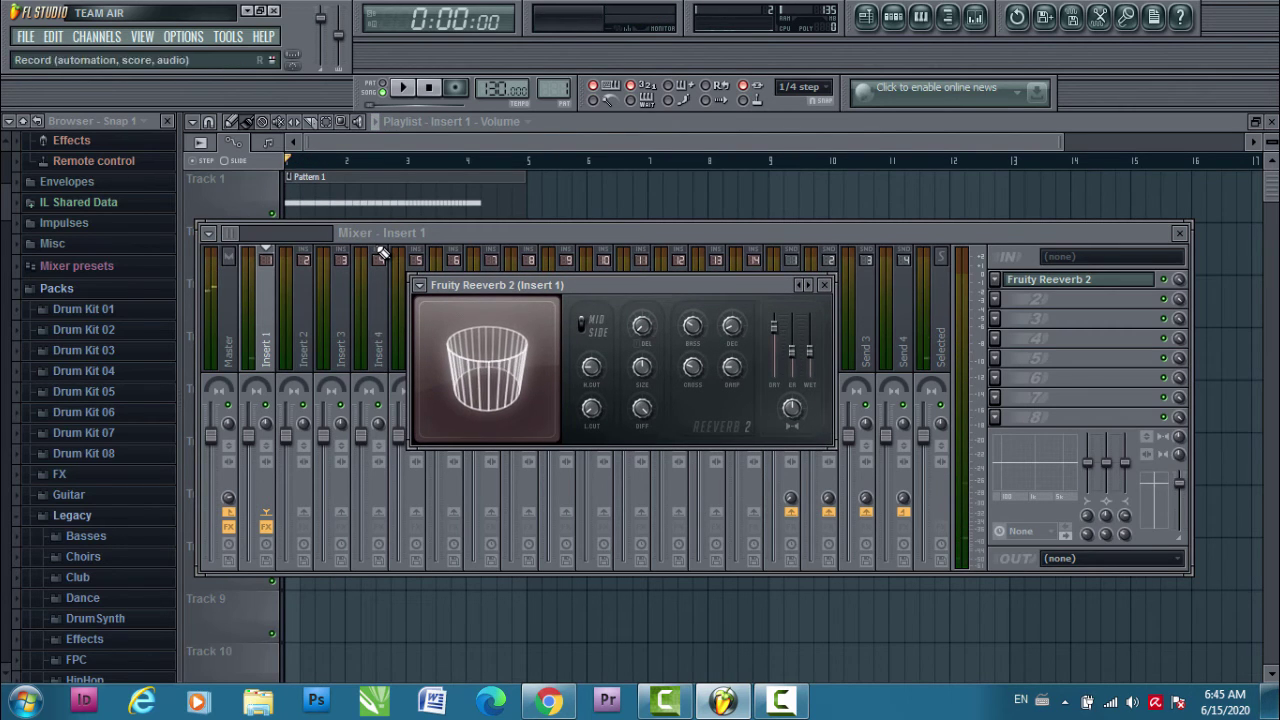
key(space)
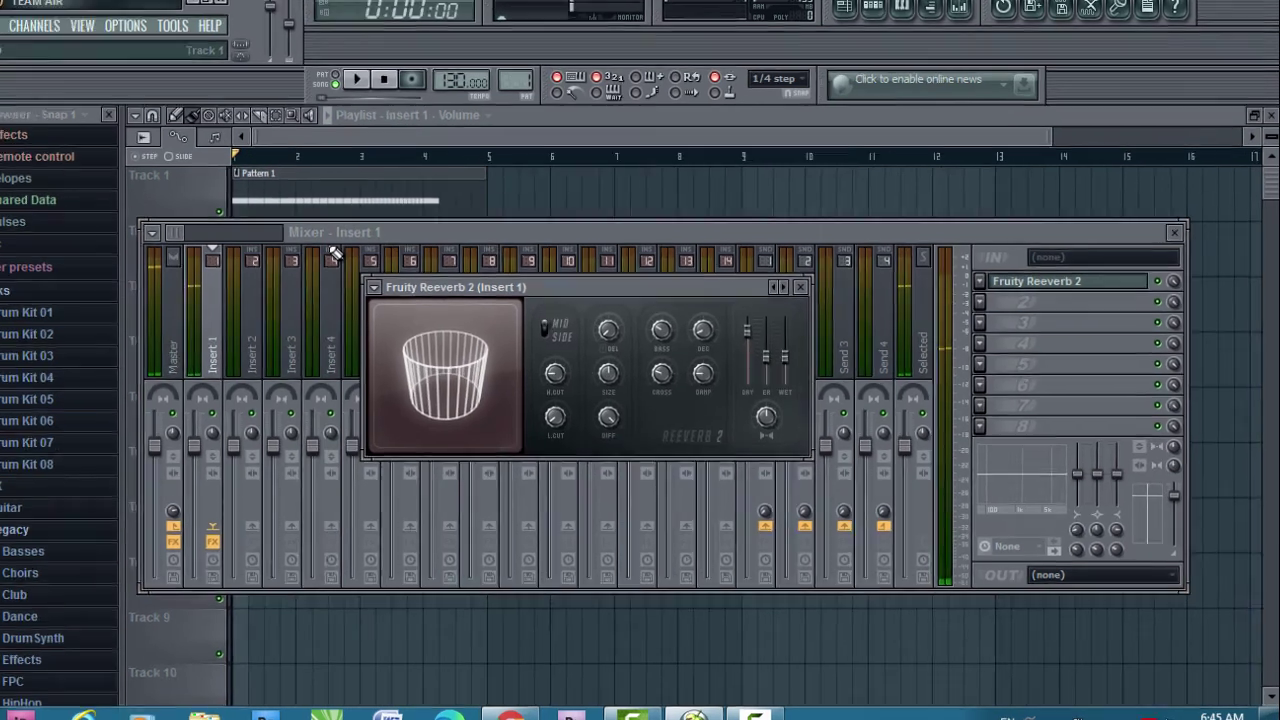
click(381, 252)
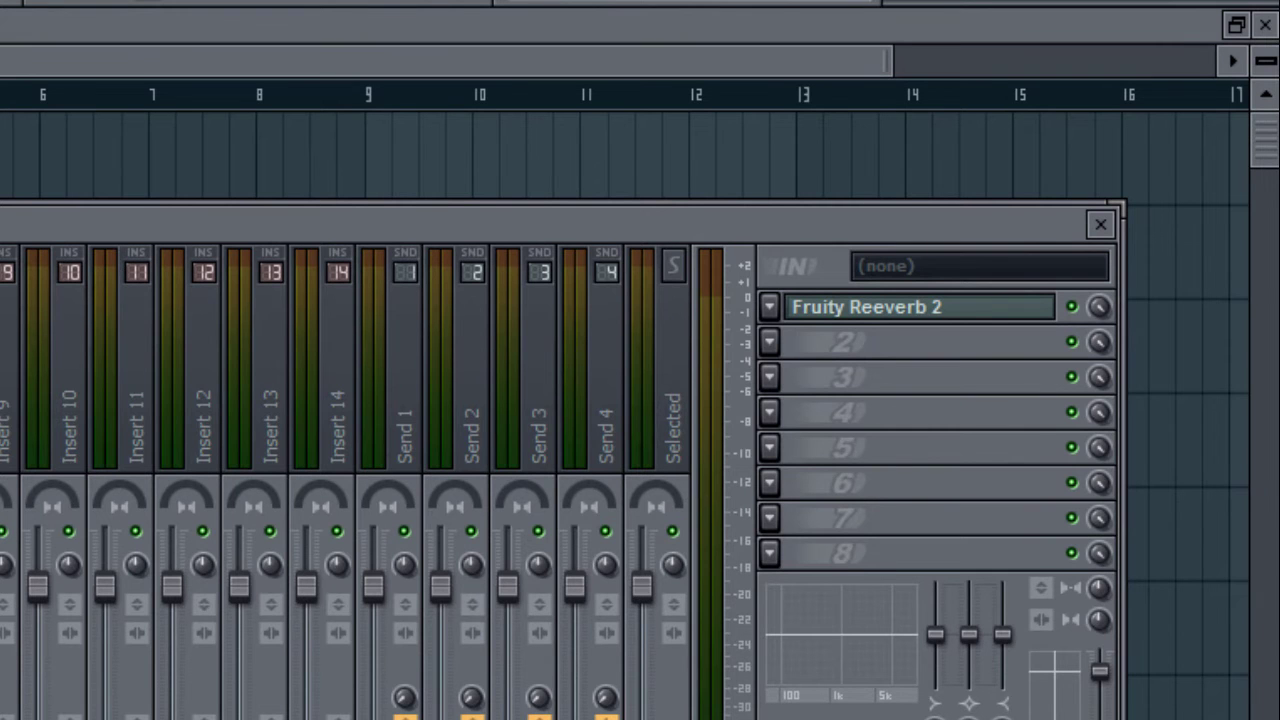
right_click(1098, 307)
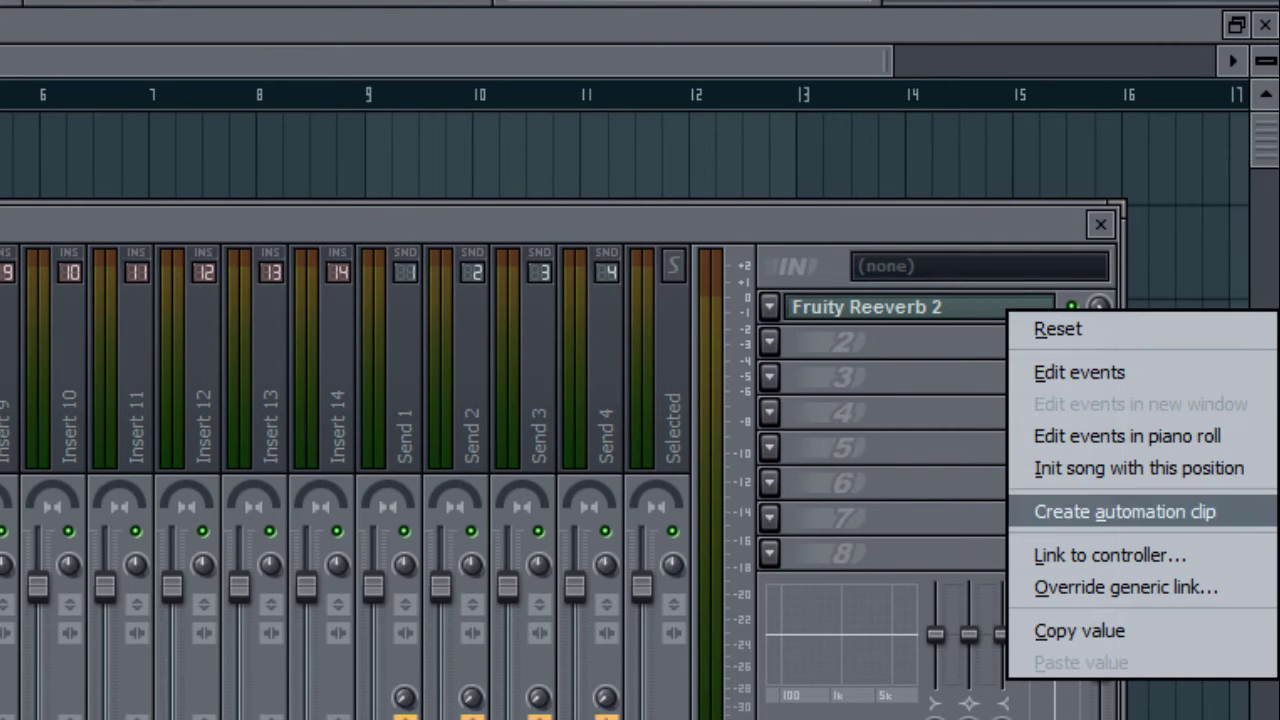
click(1125, 511)
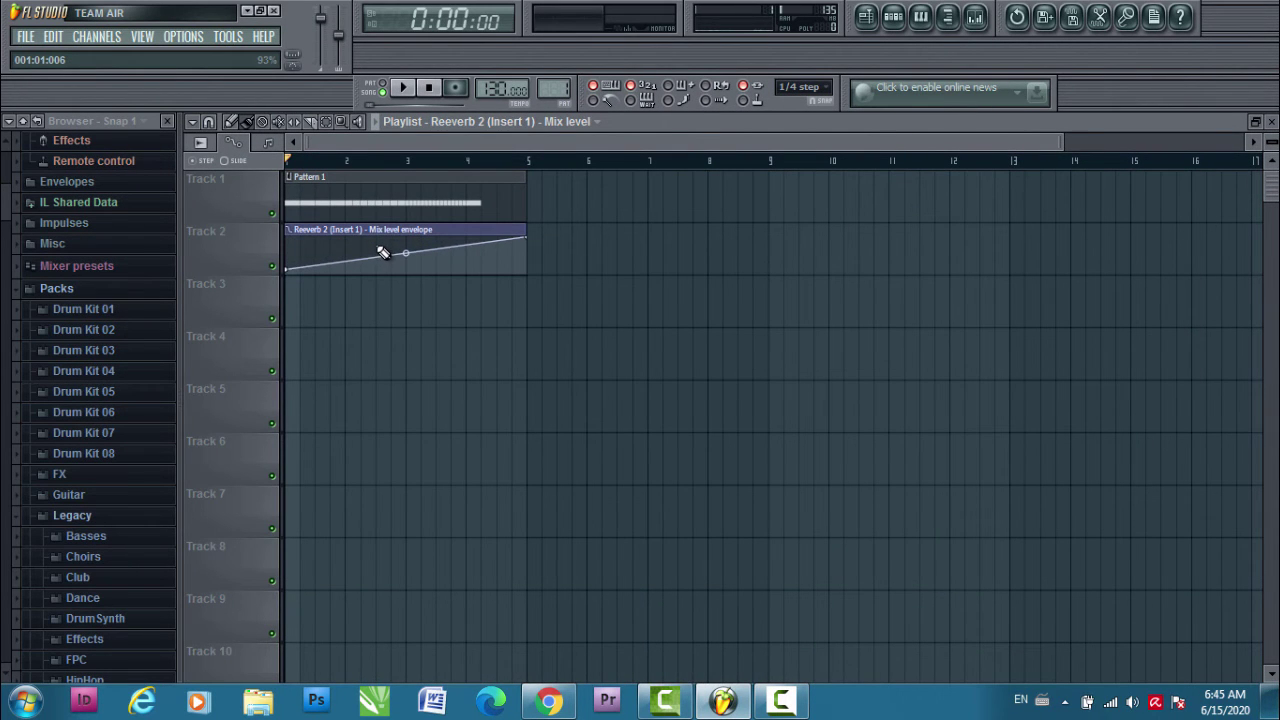
- Shape the Reeverb 2 mix level envelope with alternating peaks and dips between bars 1 and 3.5, and play the song with it
drag(383, 252, 435, 244)
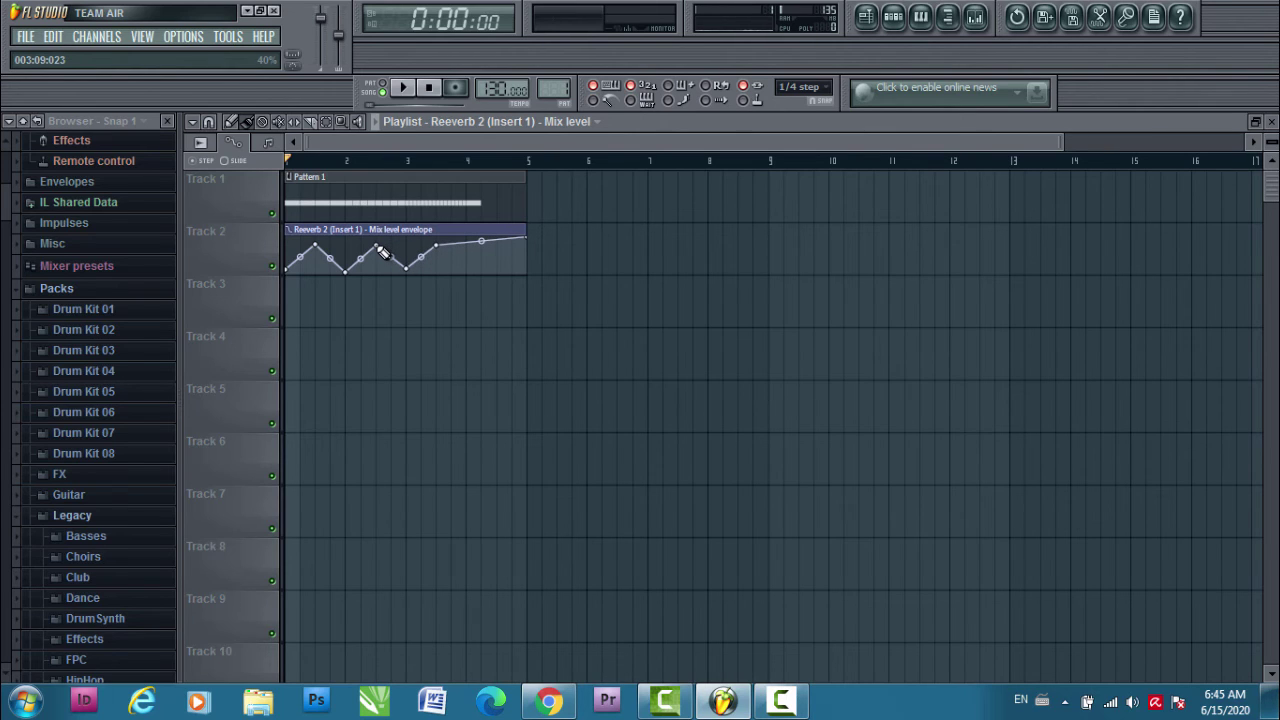
key(space)
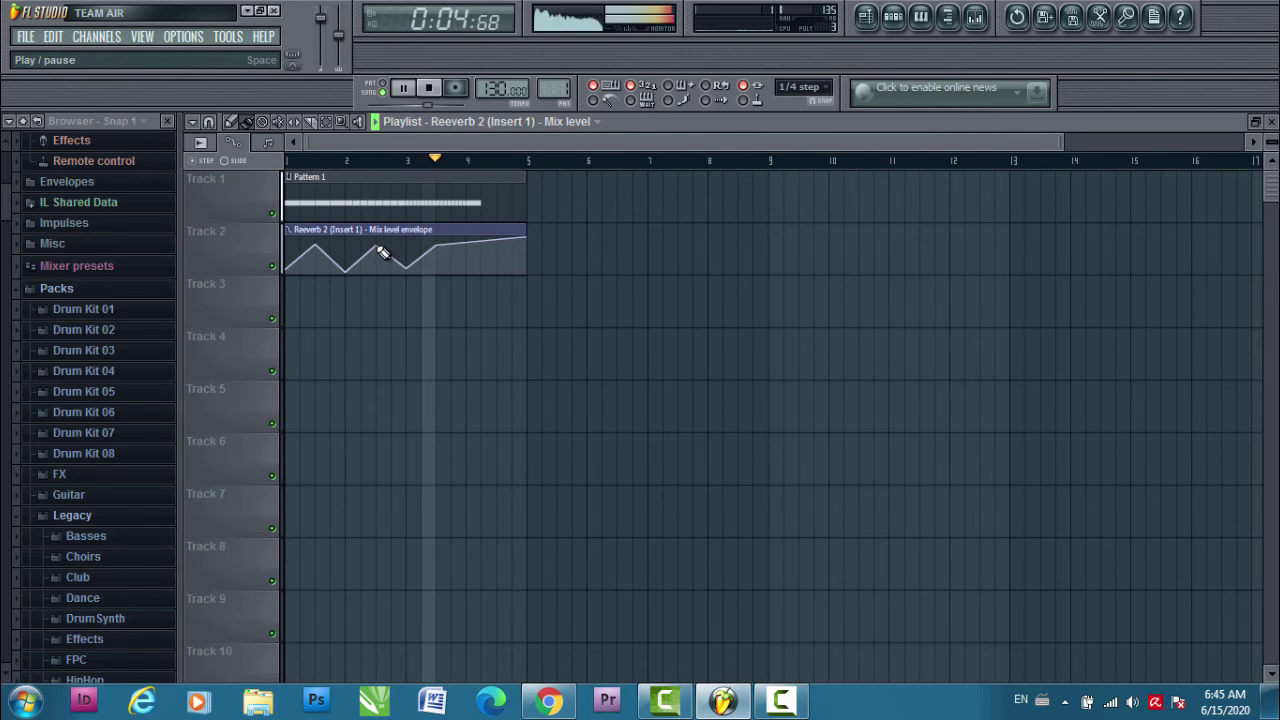
key(space)
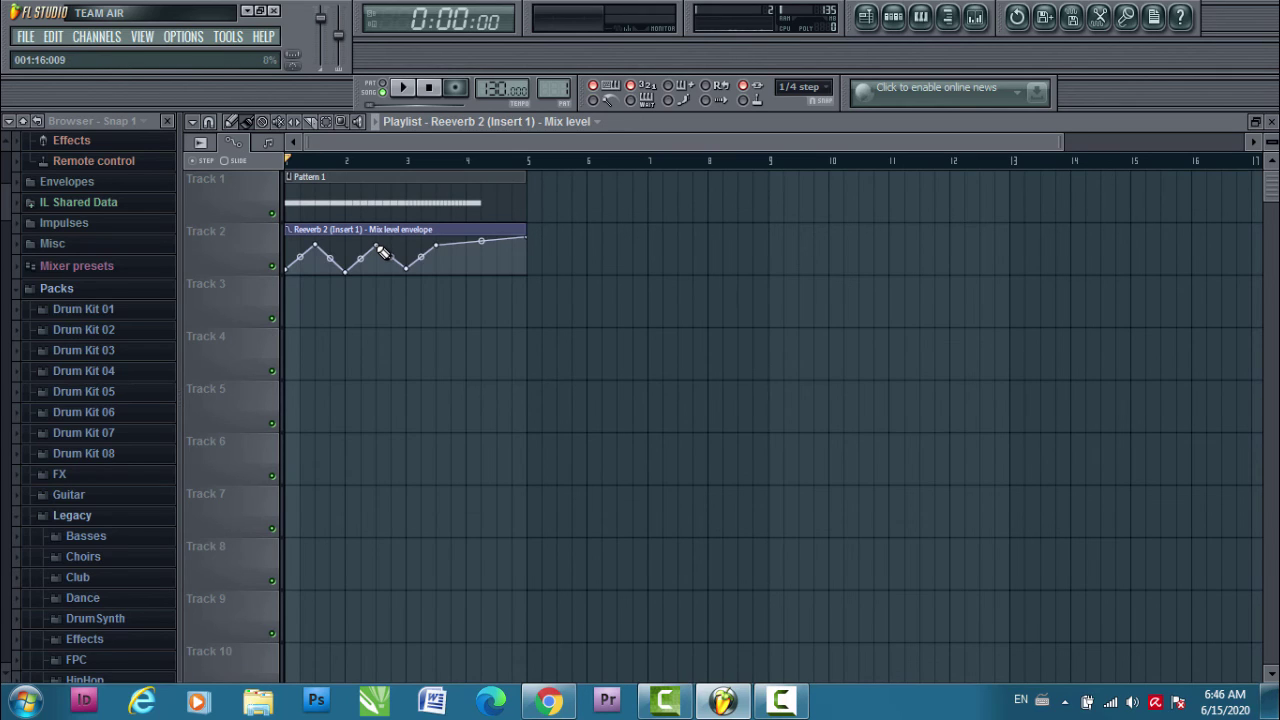
- Remove the control points at bar 2 and midway between bars 2 and 3 from the Reeverb 2 mix level envelope
mouse_move(382, 253)
key(ctrl+z)
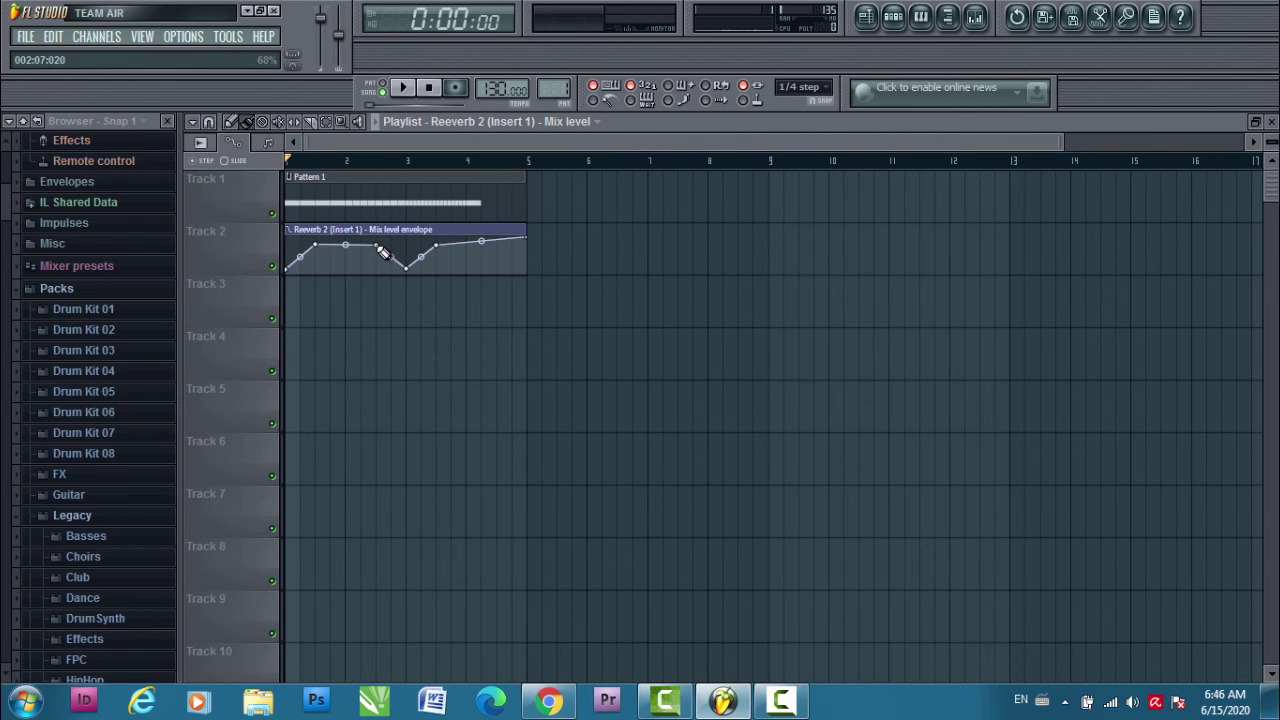
right_click(378, 246)
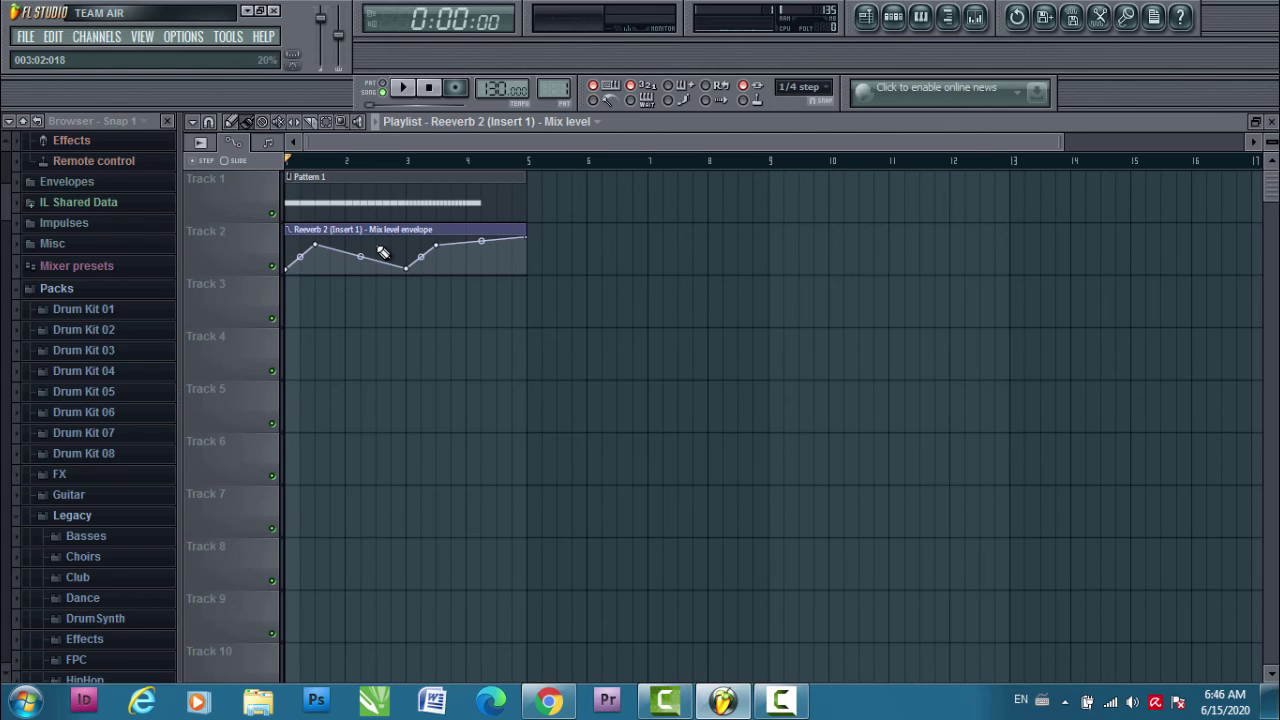